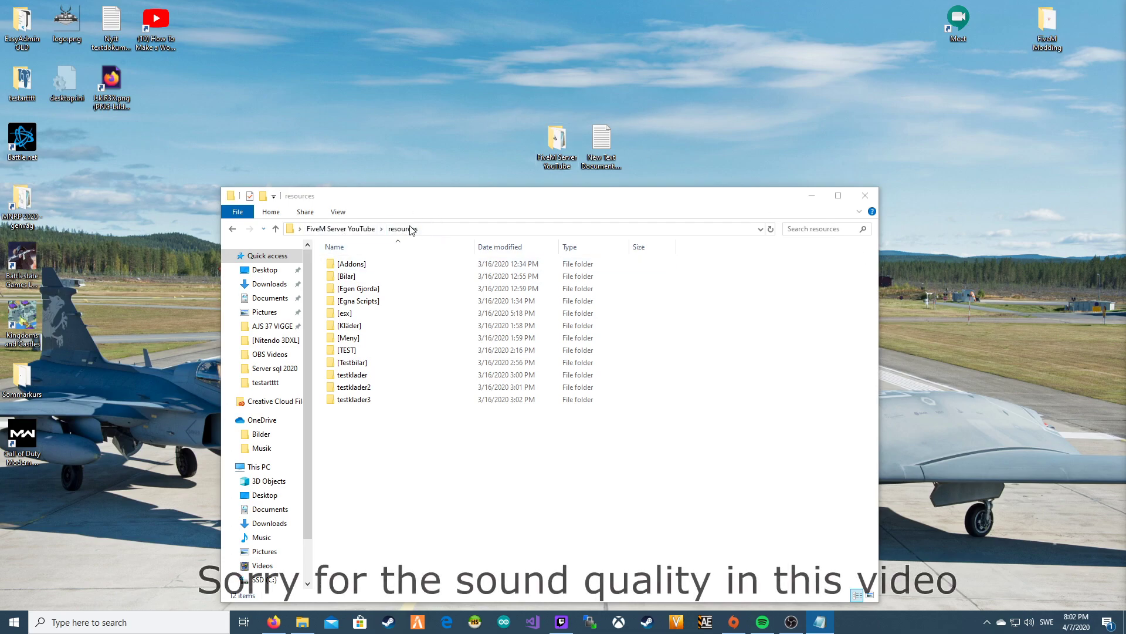
# Create an empty folder named 'sound' in the FiveM resources directory and open it
pyautogui.rightClick(380, 473)
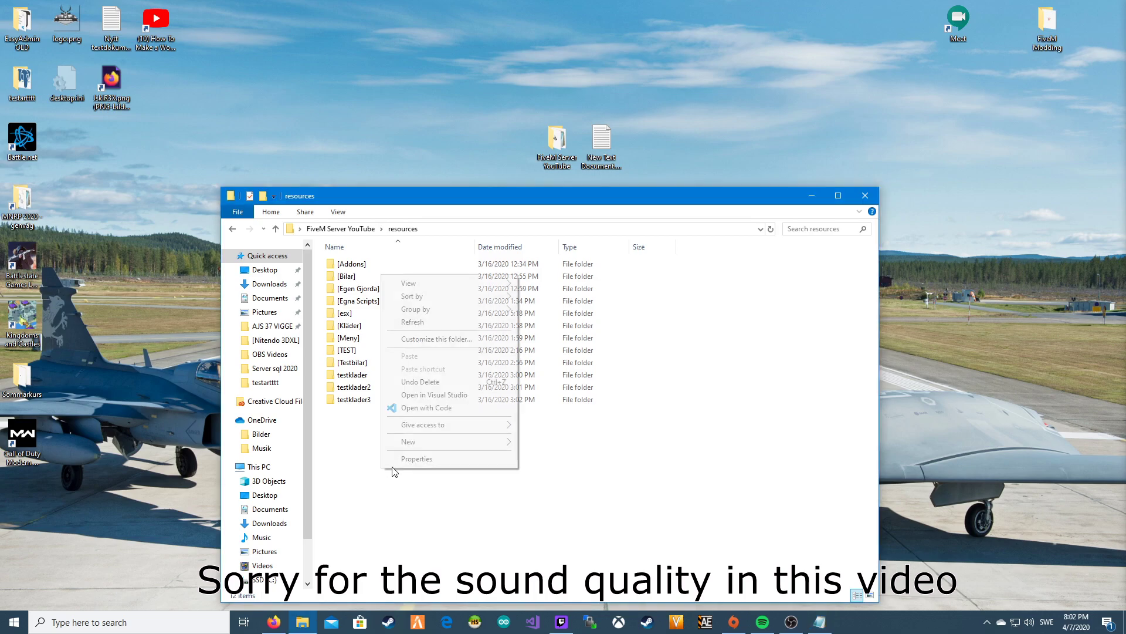
pyautogui.click(562, 445)
pyautogui.press('BackSpace')
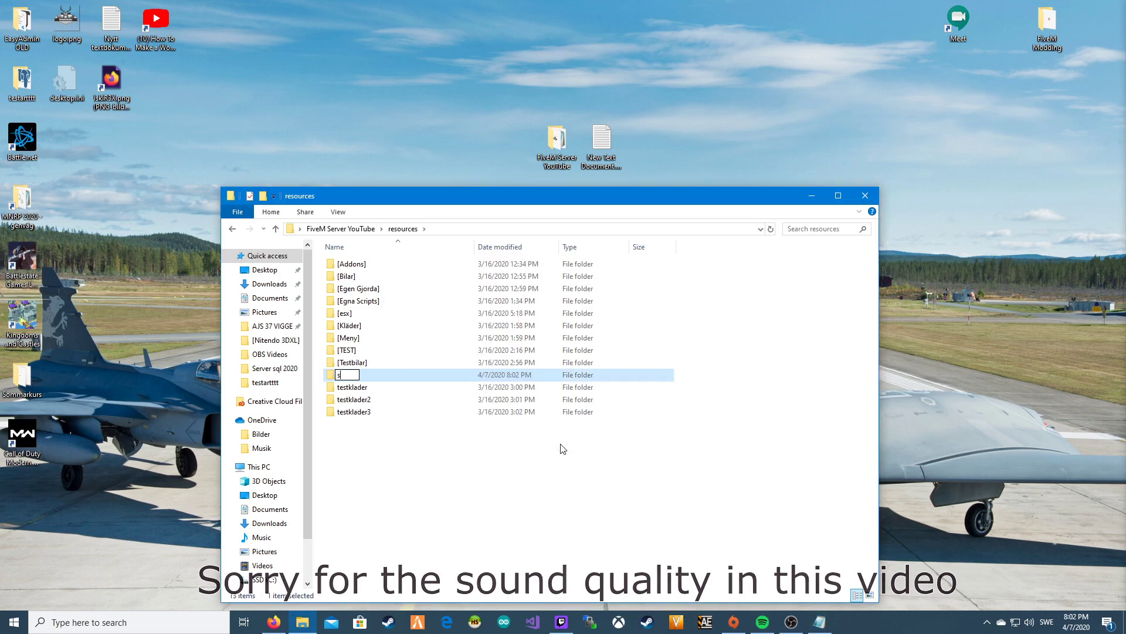
pyautogui.write('sound')
pyautogui.click(377, 352)
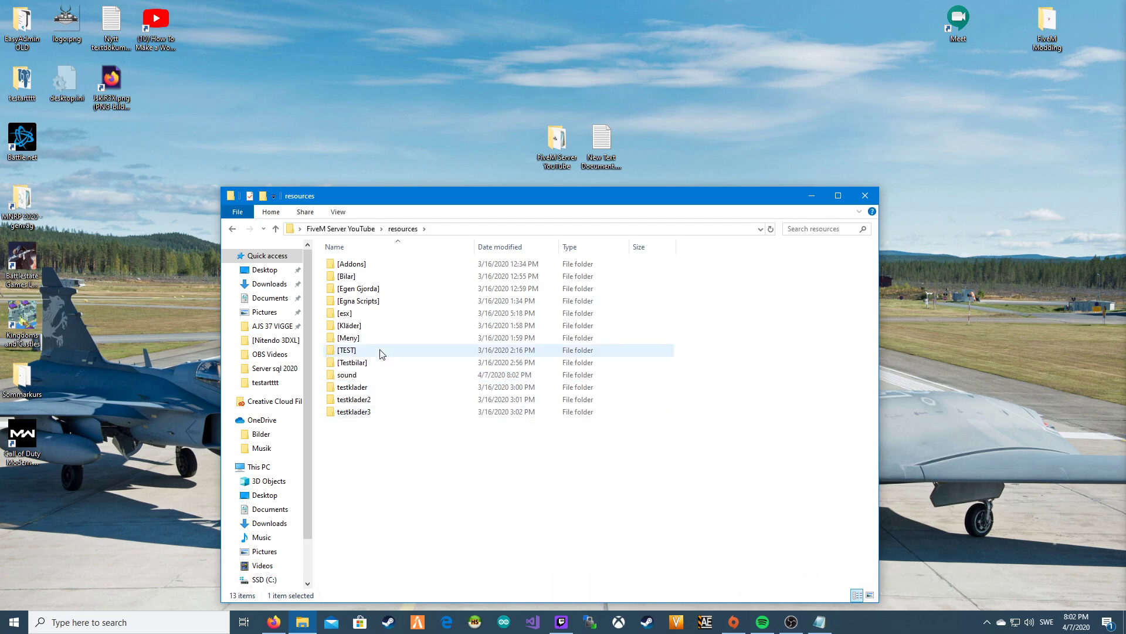
pyautogui.doubleClick(376, 375)
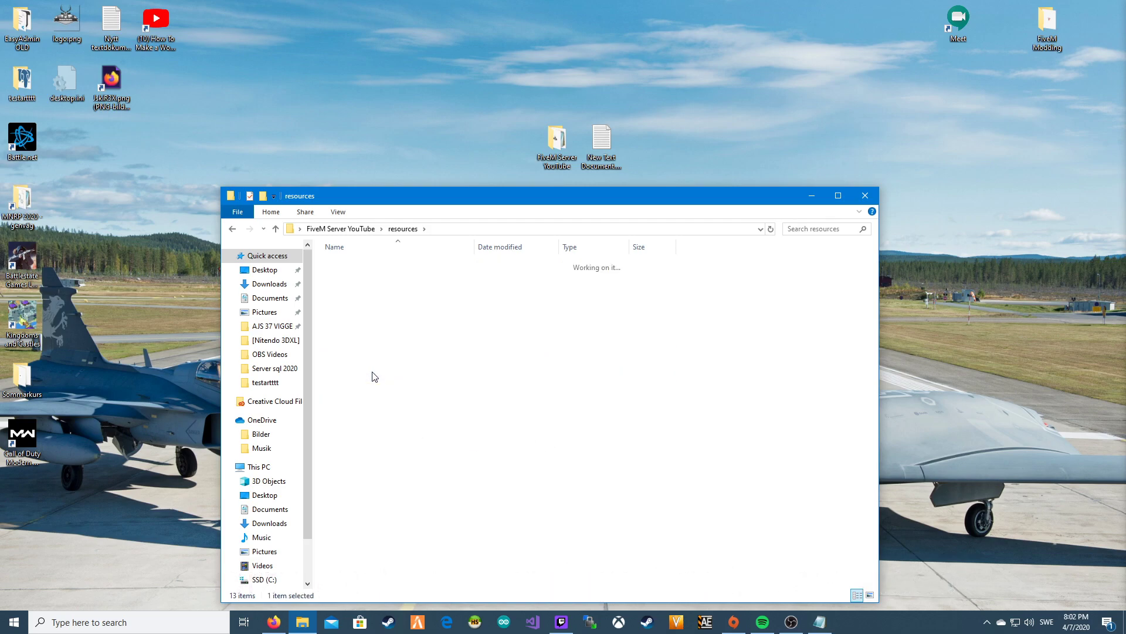
# Create an 'audio' subfolder inside the sound folder
pyautogui.rightClick(401, 308)
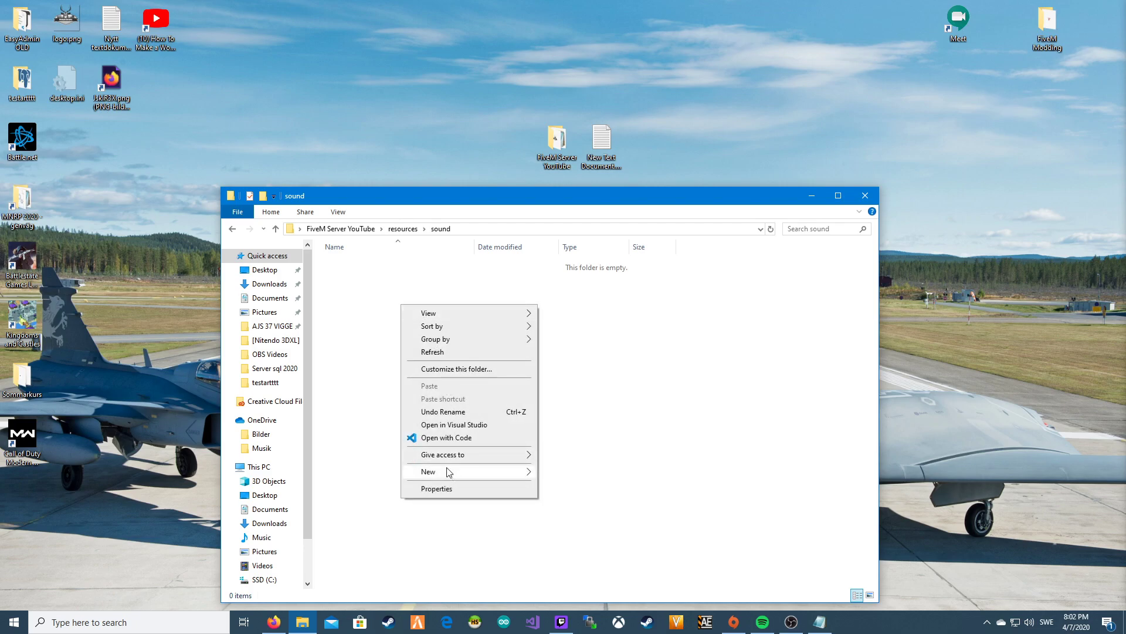
pyautogui.click(574, 473)
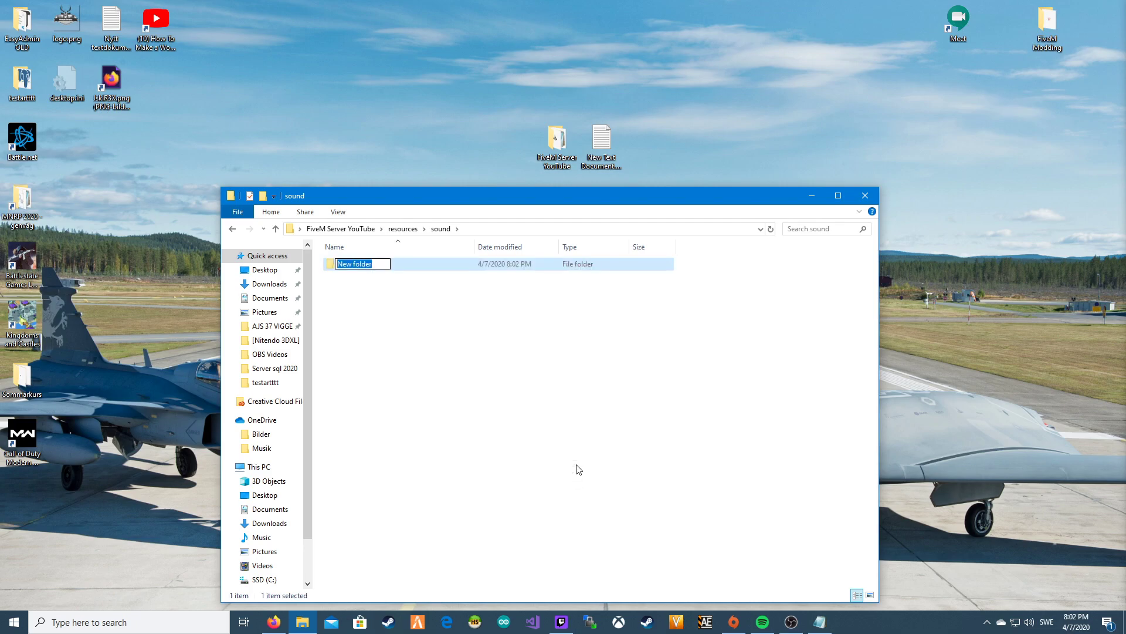
pyautogui.press('BackSpace')
pyautogui.write('dio')
# Add an empty text document named '__resource.lua', accepting the extension change
pyautogui.rightClick(416, 343)
pyautogui.moveTo(443, 510)
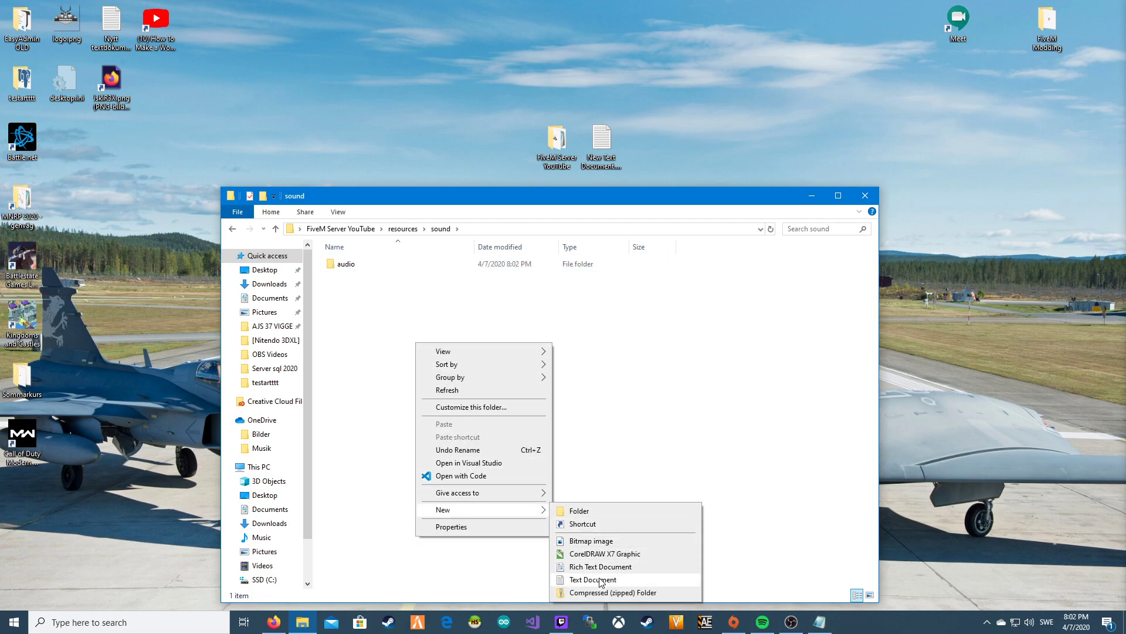
pyautogui.click(601, 582)
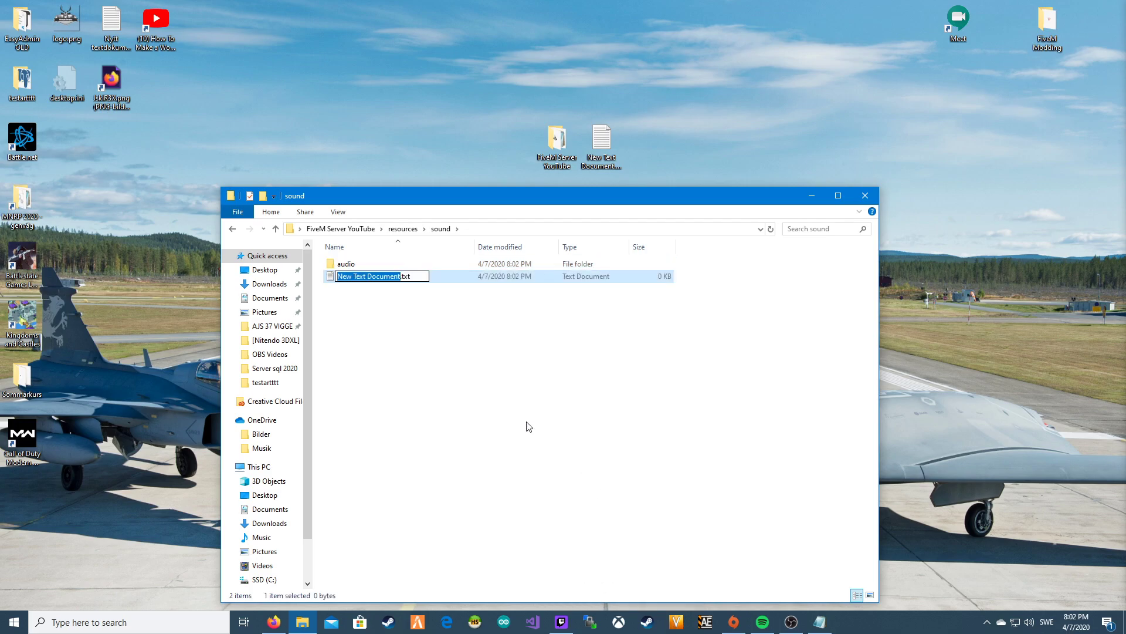
pyautogui.press('BackSpace')
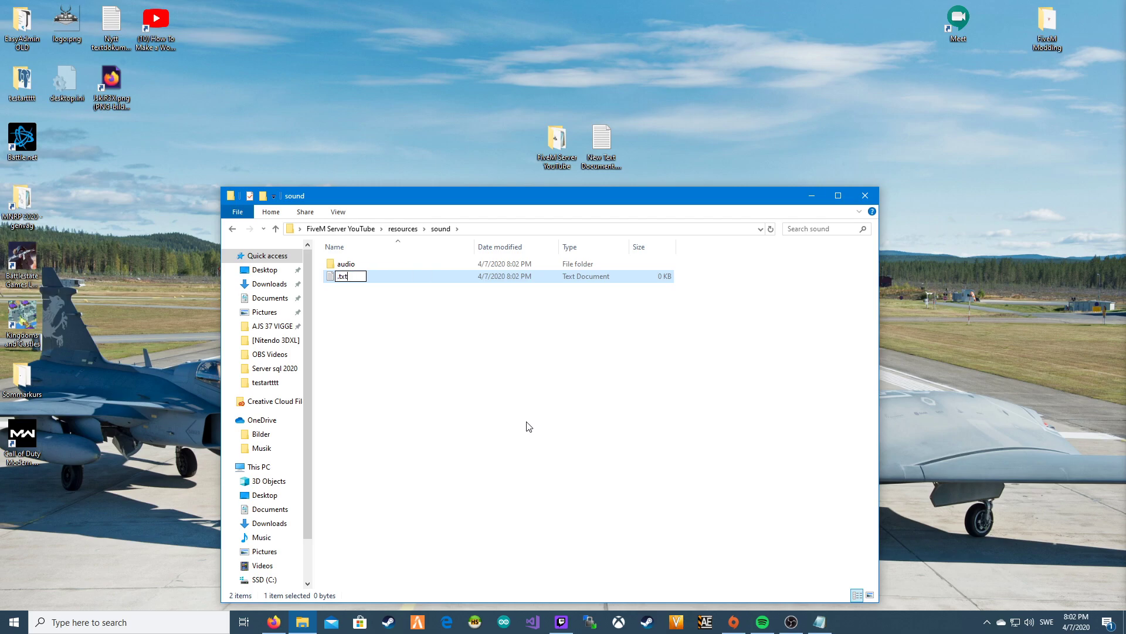
pyautogui.press('BackSpace')
pyautogui.press('BackSpace')
pyautogui.press('BackSpace')
pyautogui.write('_')
pyautogui.write('_resou')
pyautogui.write('rce.lua')
pyautogui.press('Return')
pyautogui.click(612, 315)
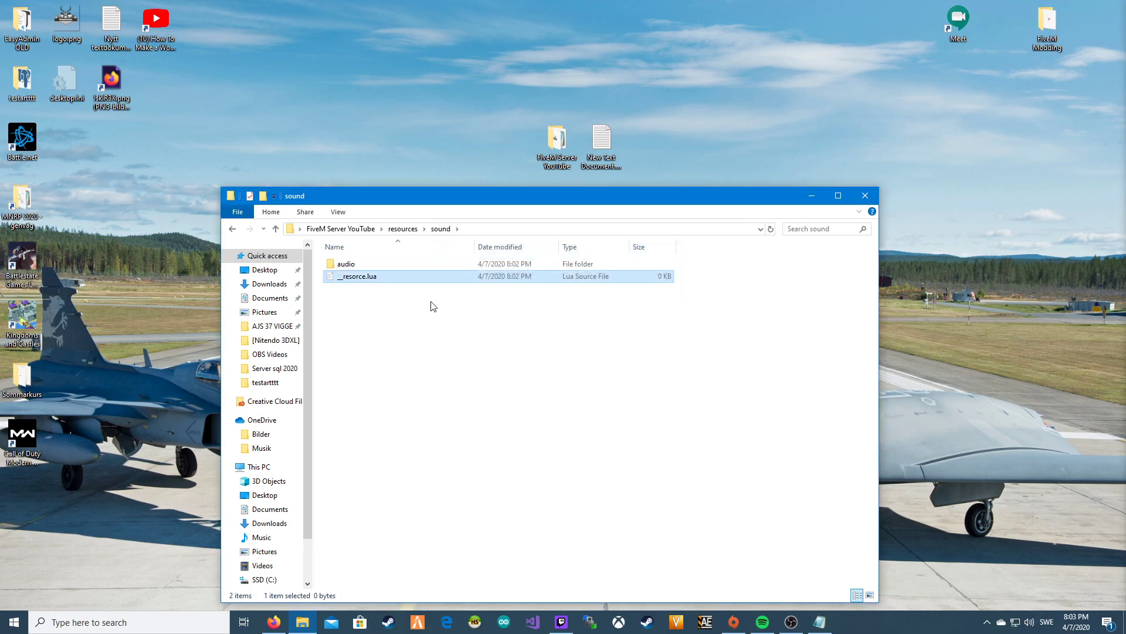
# Create an 'sfx' folder inside audio and open it
pyautogui.doubleClick(360, 265)
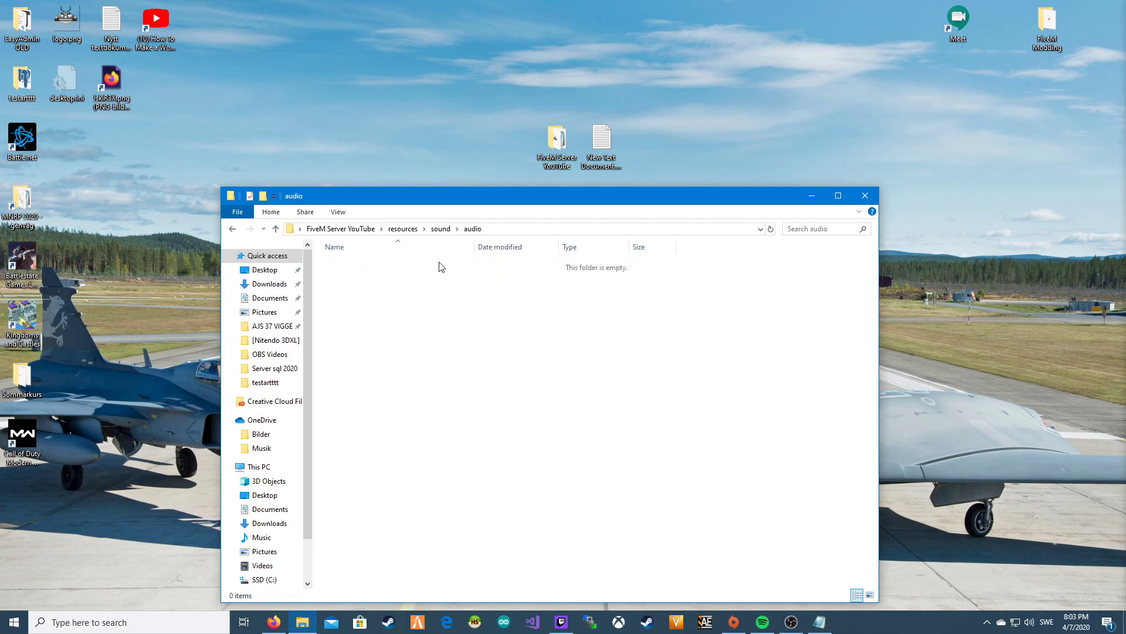
pyautogui.rightClick(393, 313)
pyautogui.moveTo(422, 475)
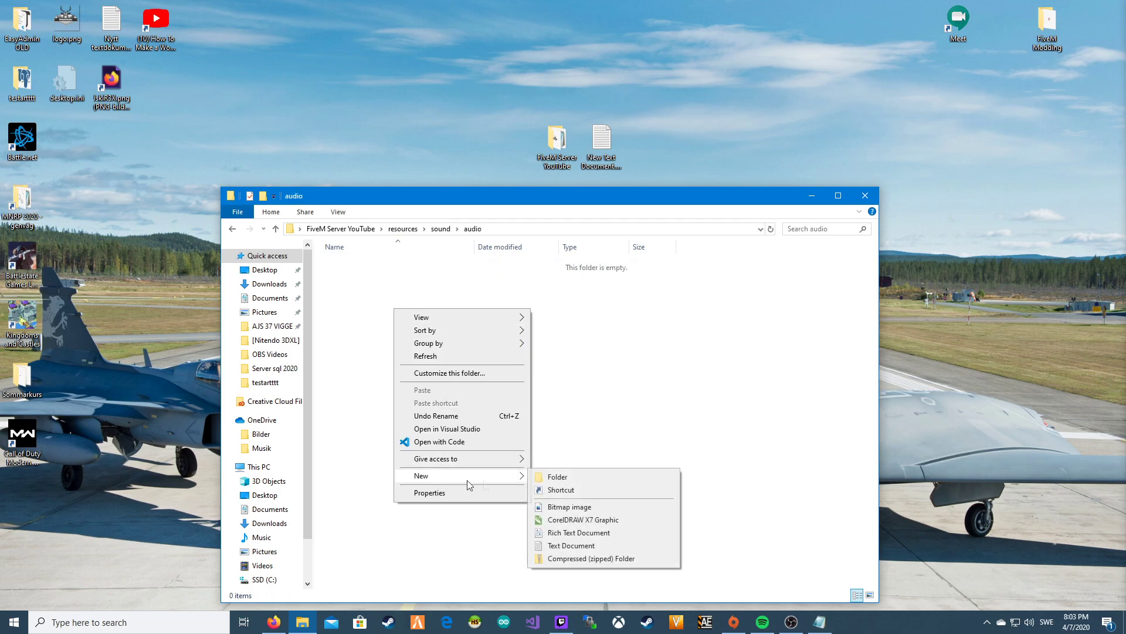
pyautogui.click(579, 475)
pyautogui.write('sfx')
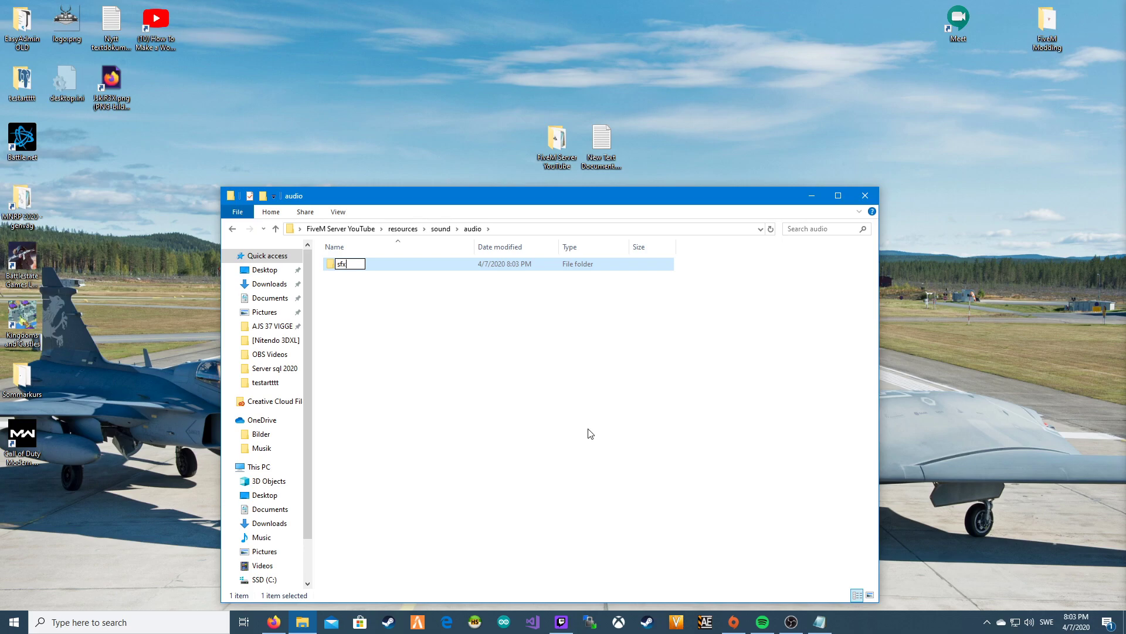
pyautogui.press('Return')
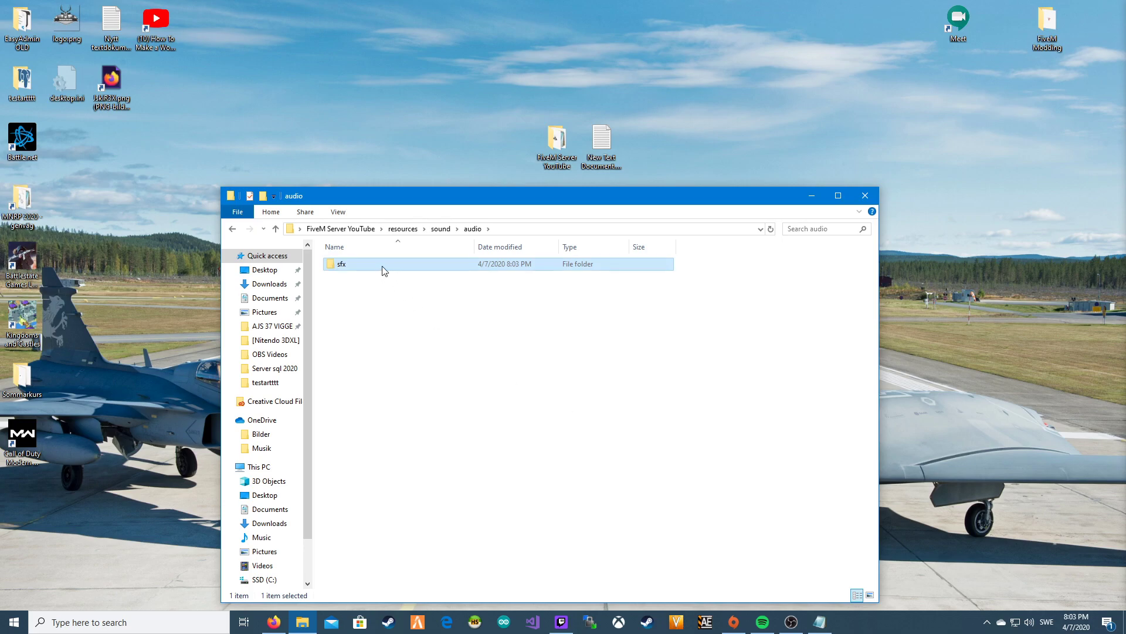
pyautogui.doubleClick(382, 266)
# Create 'resident' and 'weapons_player' folders inside sfx
pyautogui.rightClick(368, 316)
pyautogui.moveTo(395, 482)
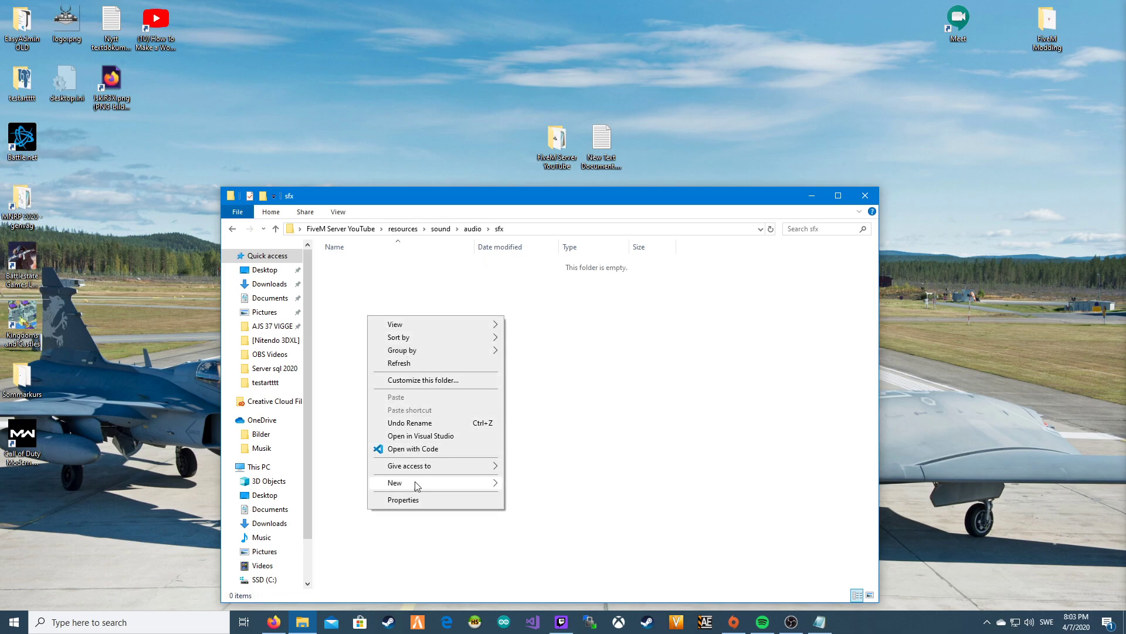
pyautogui.click(543, 473)
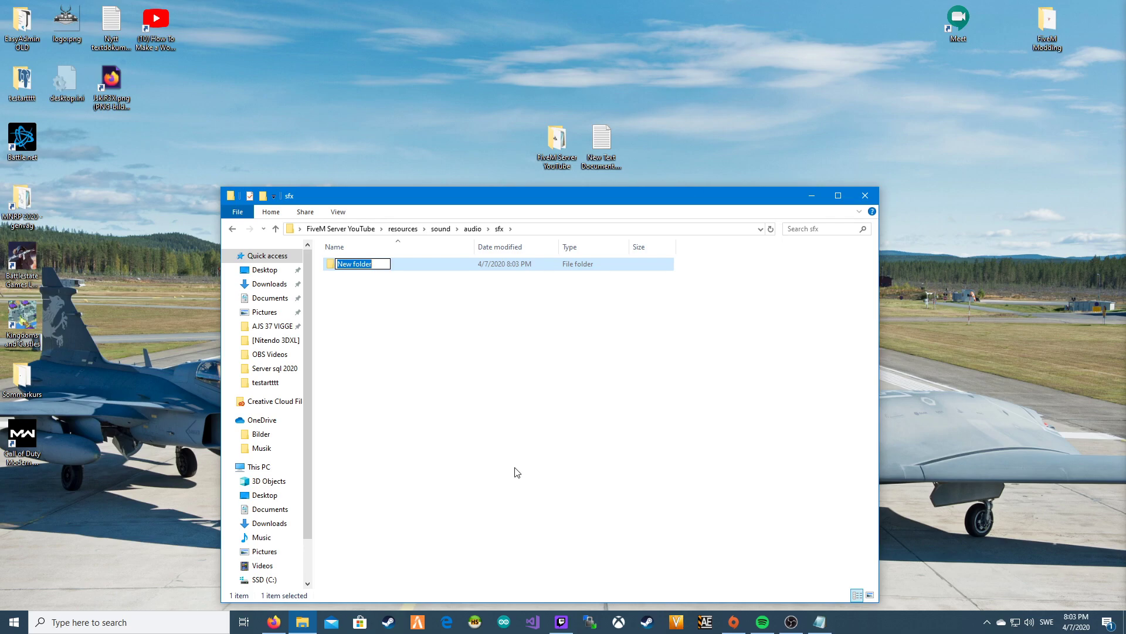
pyautogui.press('BackSpace')
pyautogui.write('dent')
pyautogui.rightClick(370, 516)
pyautogui.click(519, 491)
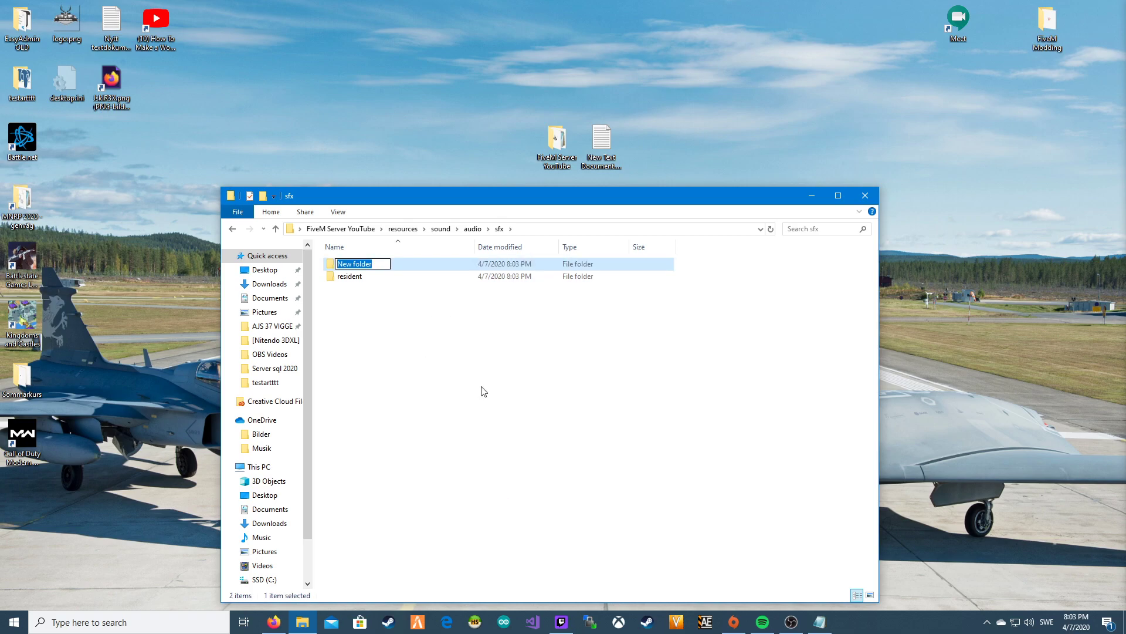
pyautogui.press('BackSpace')
pyautogui.write('weapons_play')
pyautogui.write('er')
pyautogui.press('Return')
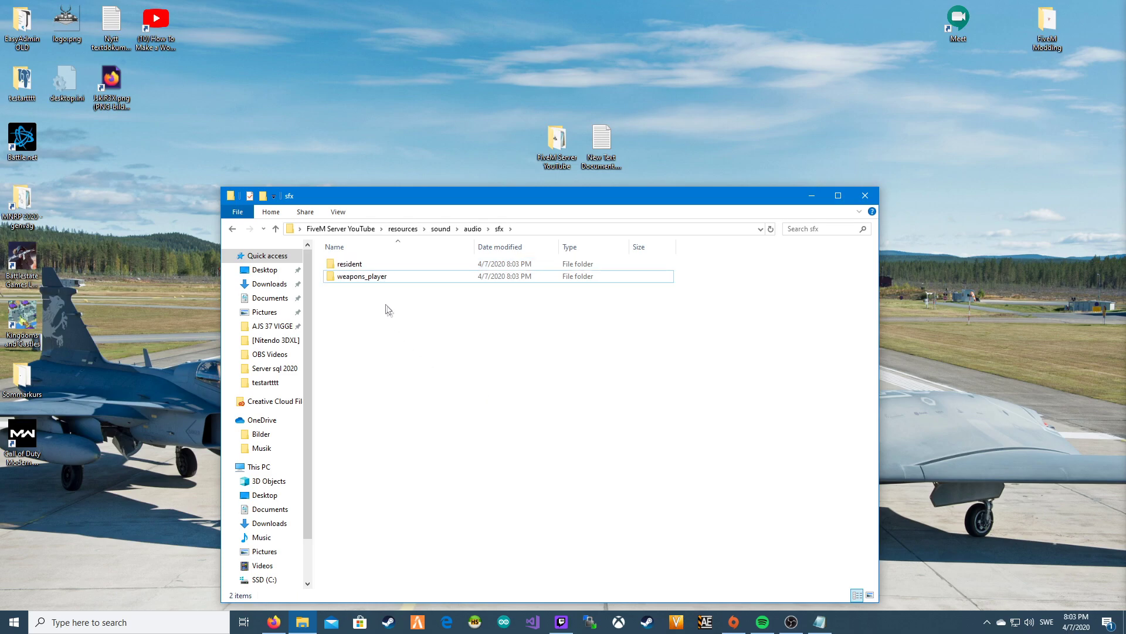
pyautogui.click(382, 282)
# Launch OpenIV from Windows search and open Grand Theft Auto V for Windows
pyautogui.press('super+s')
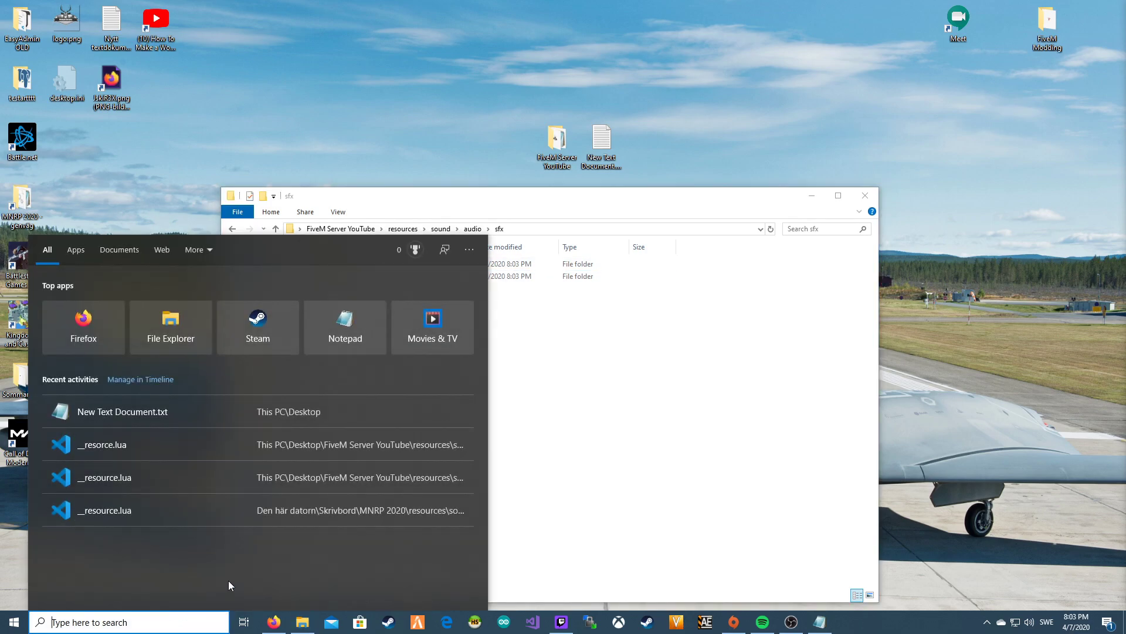
pyautogui.write('ope')
pyautogui.press('Escape')
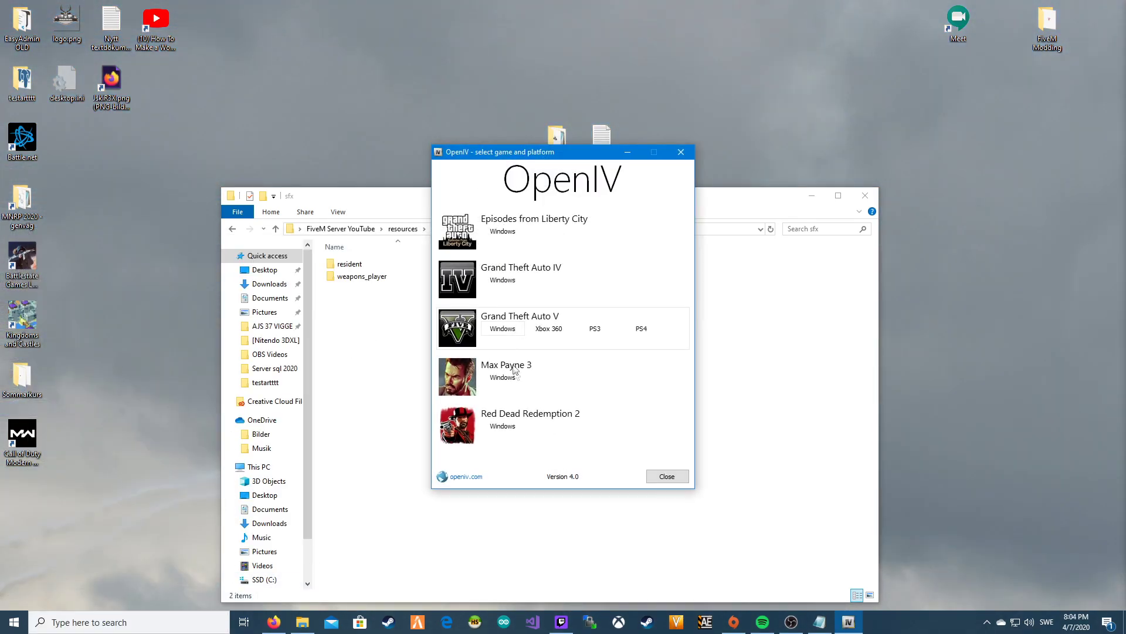
pyautogui.click(504, 328)
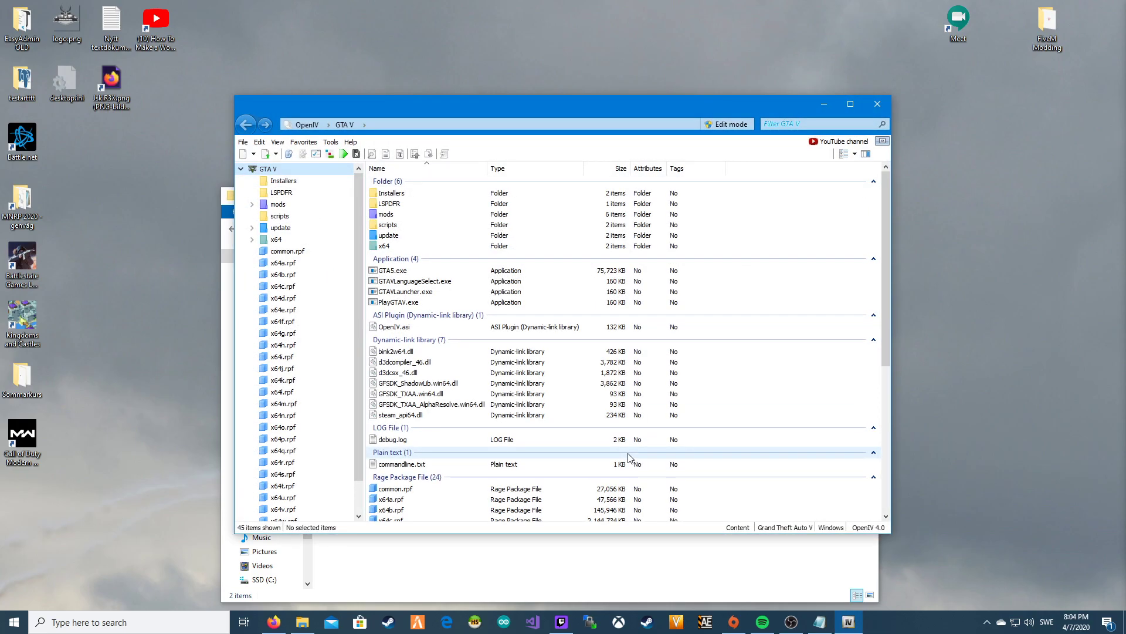
# Browse OpenIV to mods\x64\audio\sfx, with OpenIV and Explorer arranged side by side
pyautogui.moveTo(493, 104); pyautogui.dragTo(614, 111)
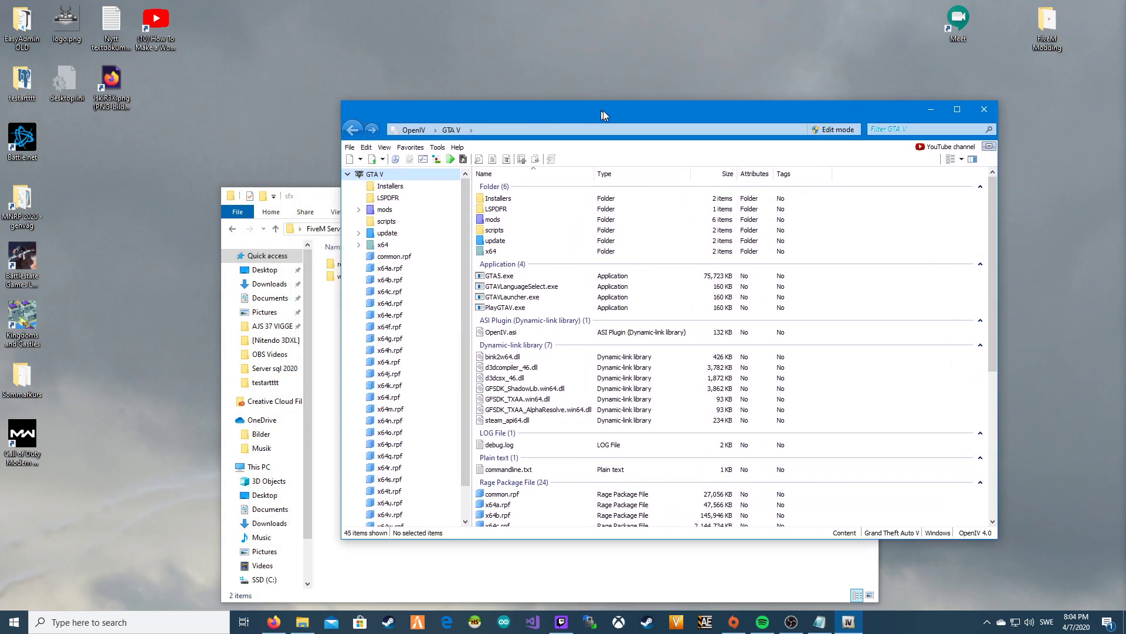
pyautogui.doubleClick(515, 220)
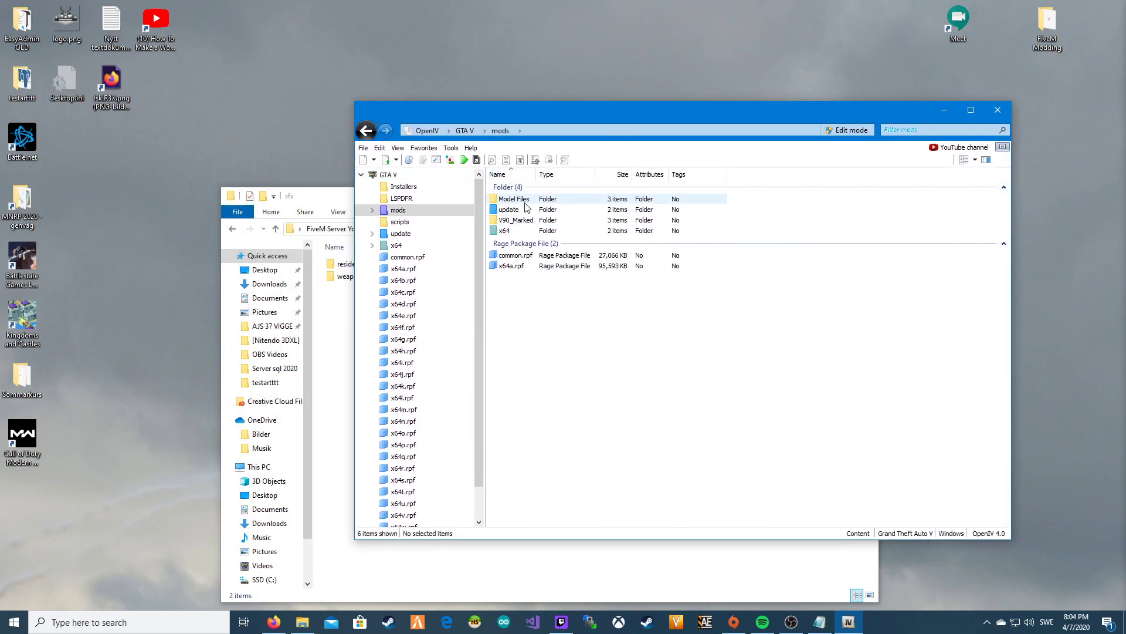
pyautogui.doubleClick(541, 230)
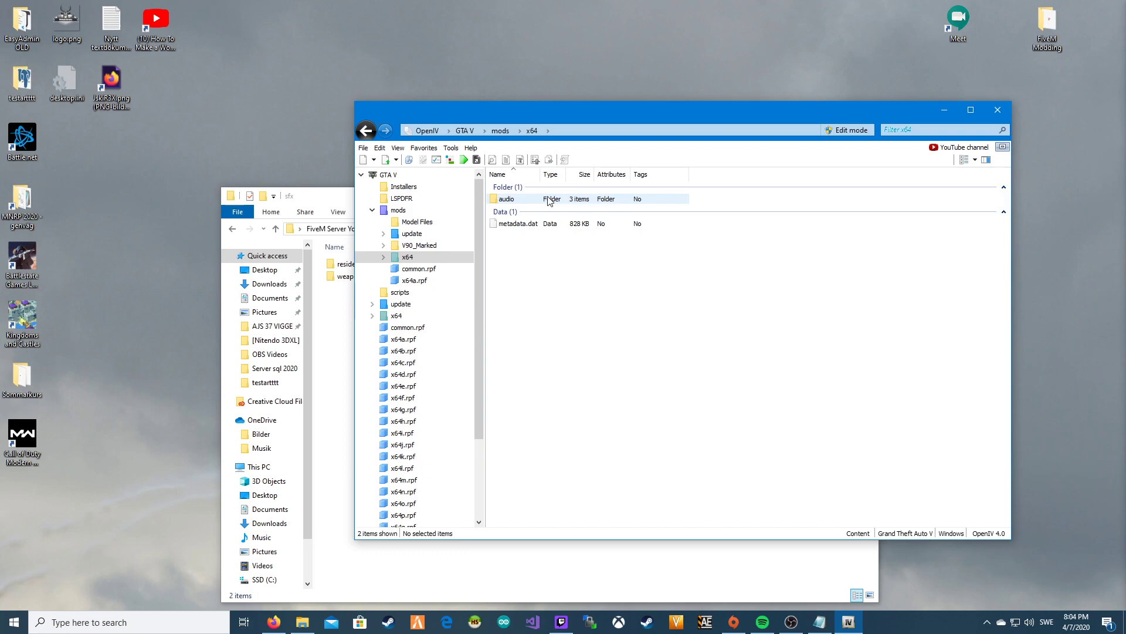
pyautogui.doubleClick(549, 201)
pyautogui.click(559, 200)
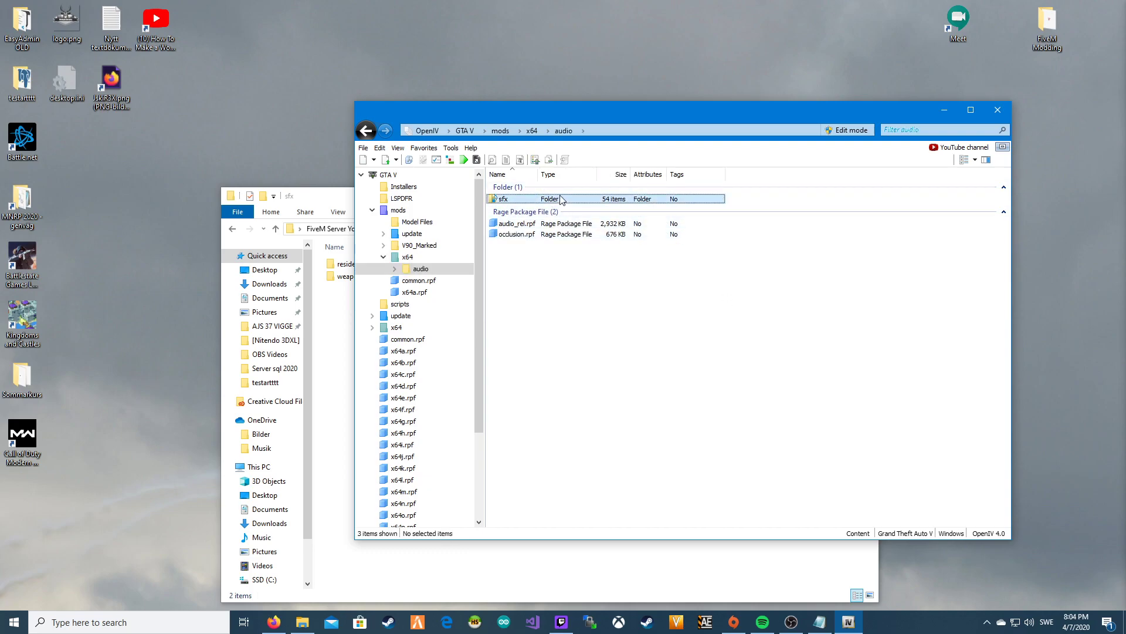
pyautogui.doubleClick(560, 200)
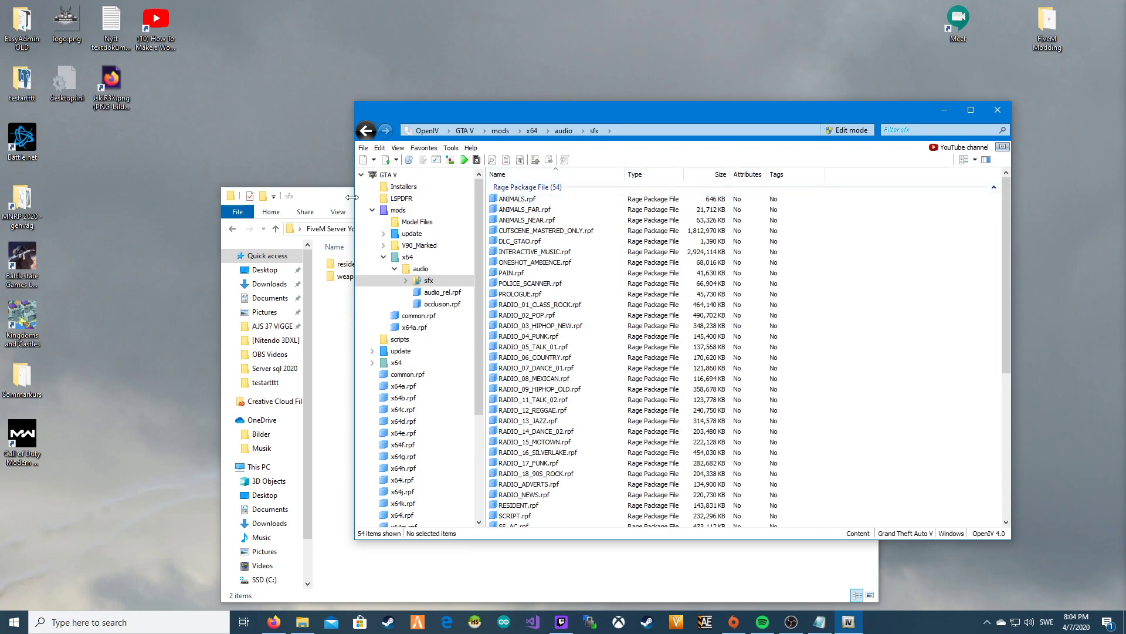
pyautogui.moveTo(351, 195); pyautogui.dragTo(74, 171)
pyautogui.click(547, 109)
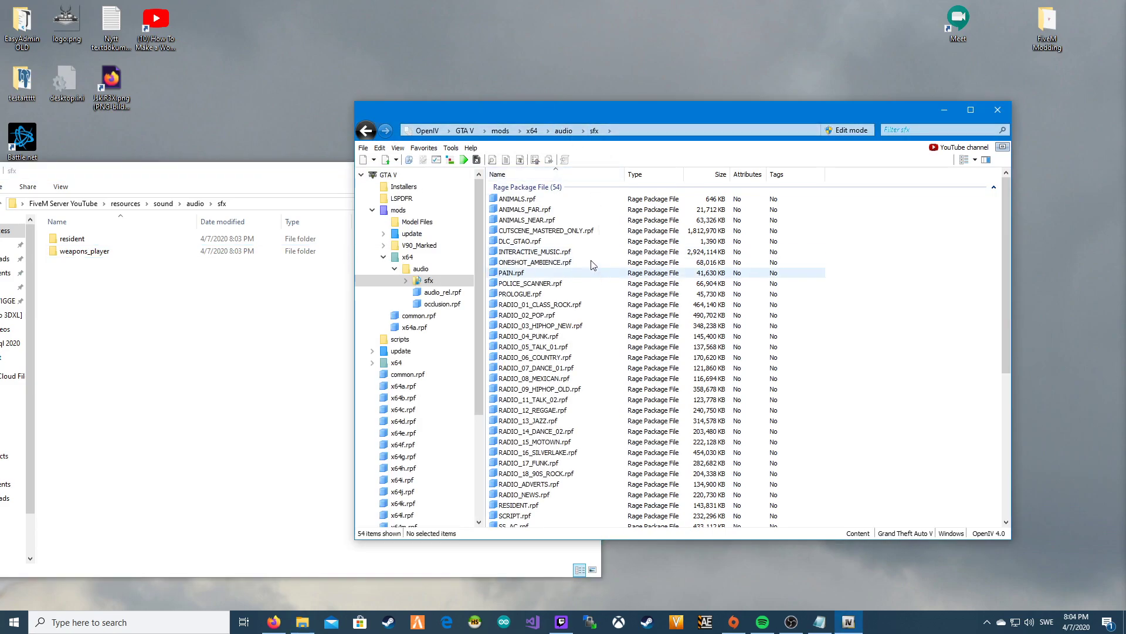
pyautogui.scroll(-1, 590, 282)
pyautogui.scroll(-1, 586, 294)
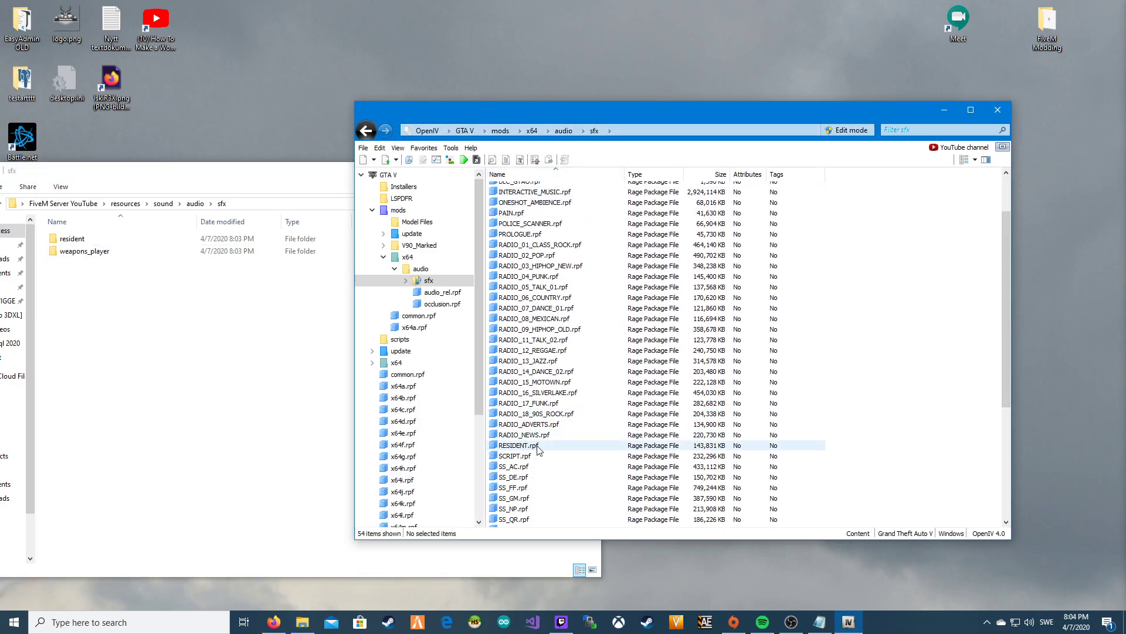
# From RESIDENT.rpf, drag weapons.awc, vehicles.awc and explosions.awc into the resident folder
pyautogui.doubleClick(540, 449)
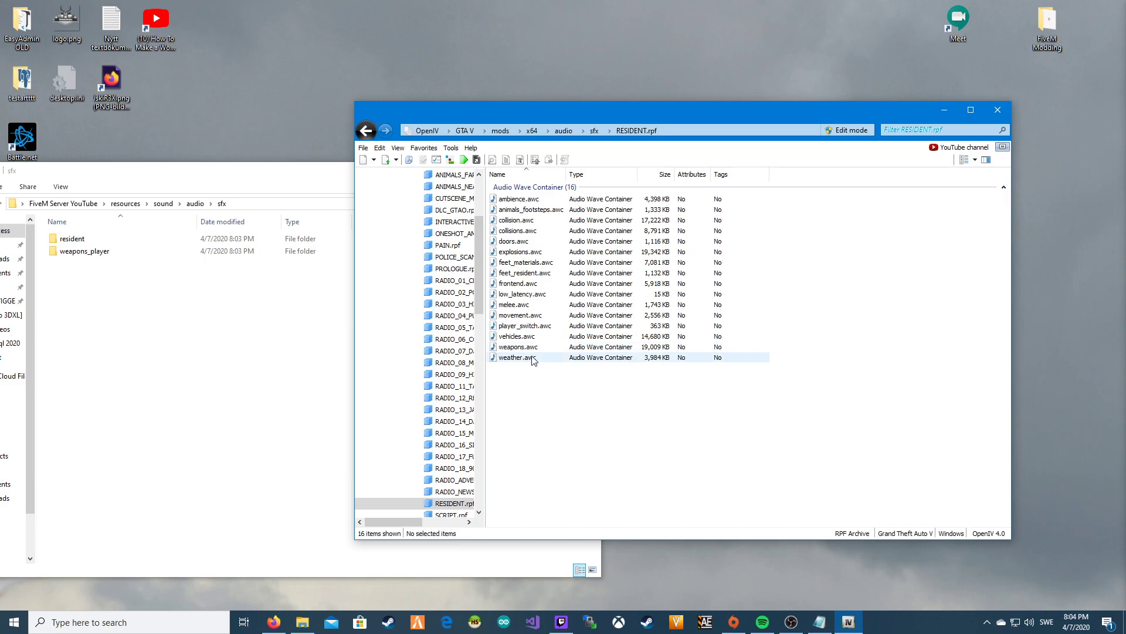
pyautogui.moveTo(520, 347); pyautogui.dragTo(93, 251)
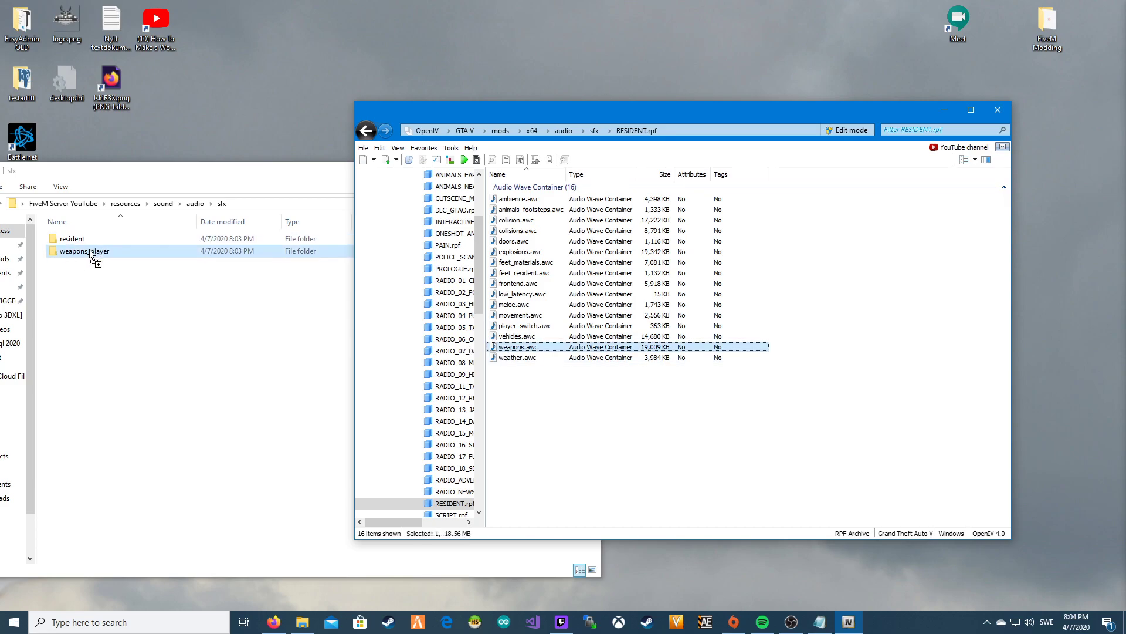
pyautogui.moveTo(88, 242); pyautogui.dragTo(104, 246)
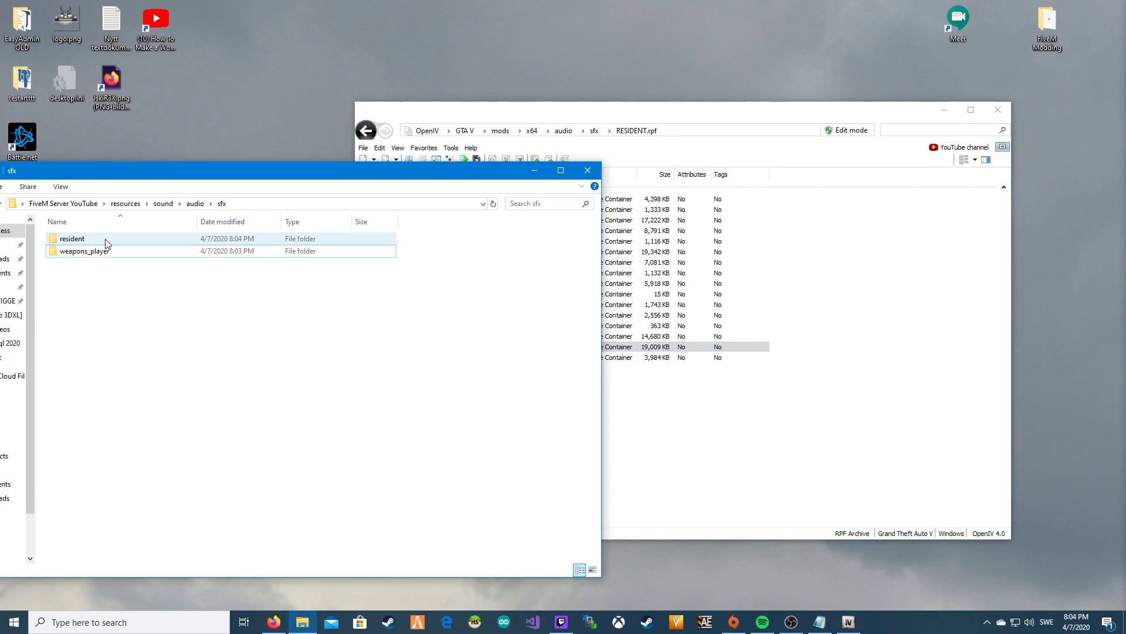
pyautogui.click(530, 354)
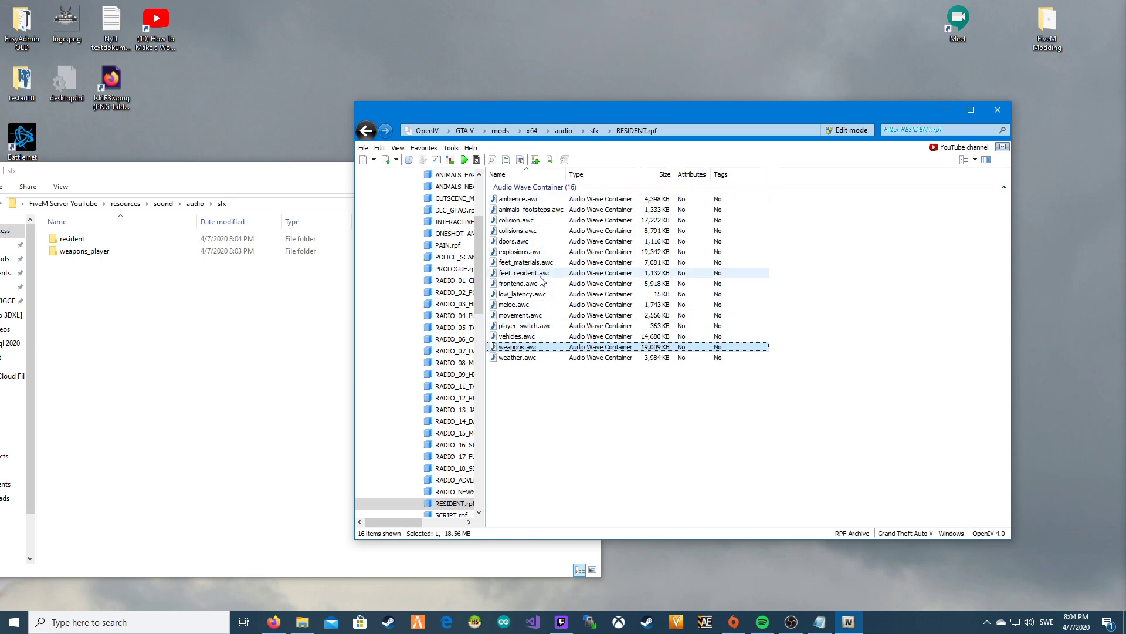
pyautogui.click(536, 338)
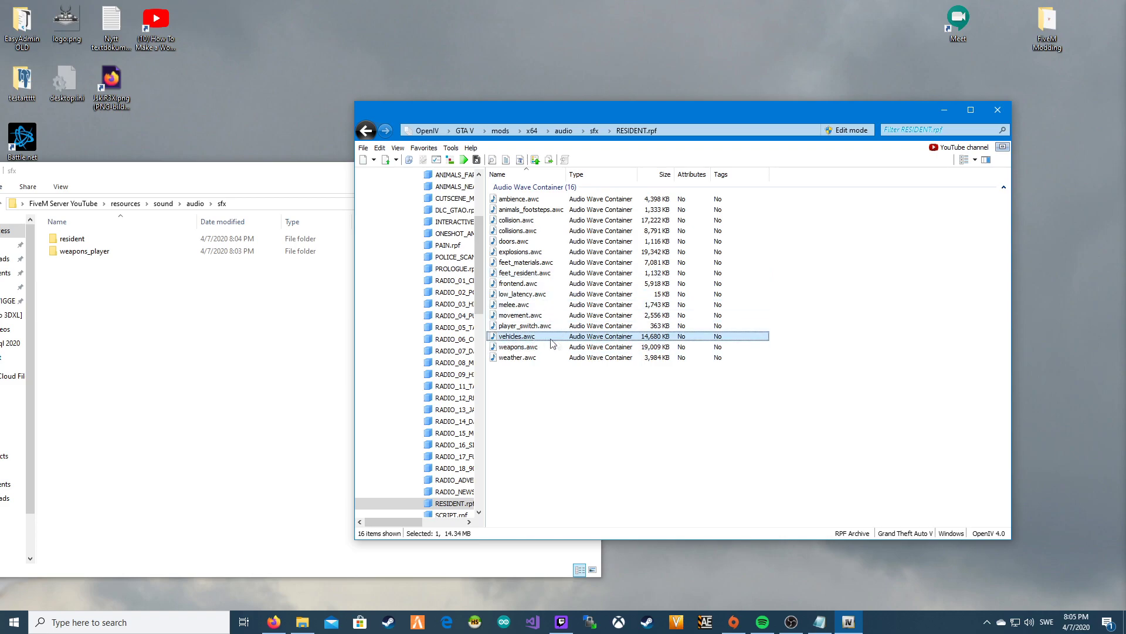
pyautogui.moveTo(527, 340); pyautogui.dragTo(99, 241)
pyautogui.click(709, 406)
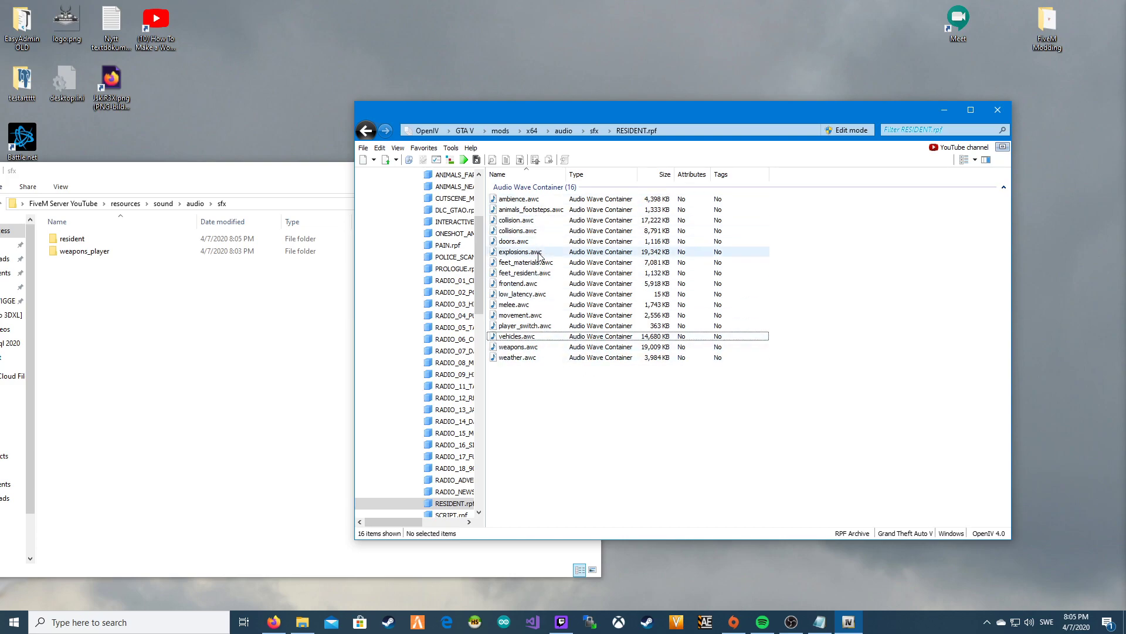
pyautogui.moveTo(539, 254); pyautogui.dragTo(123, 238)
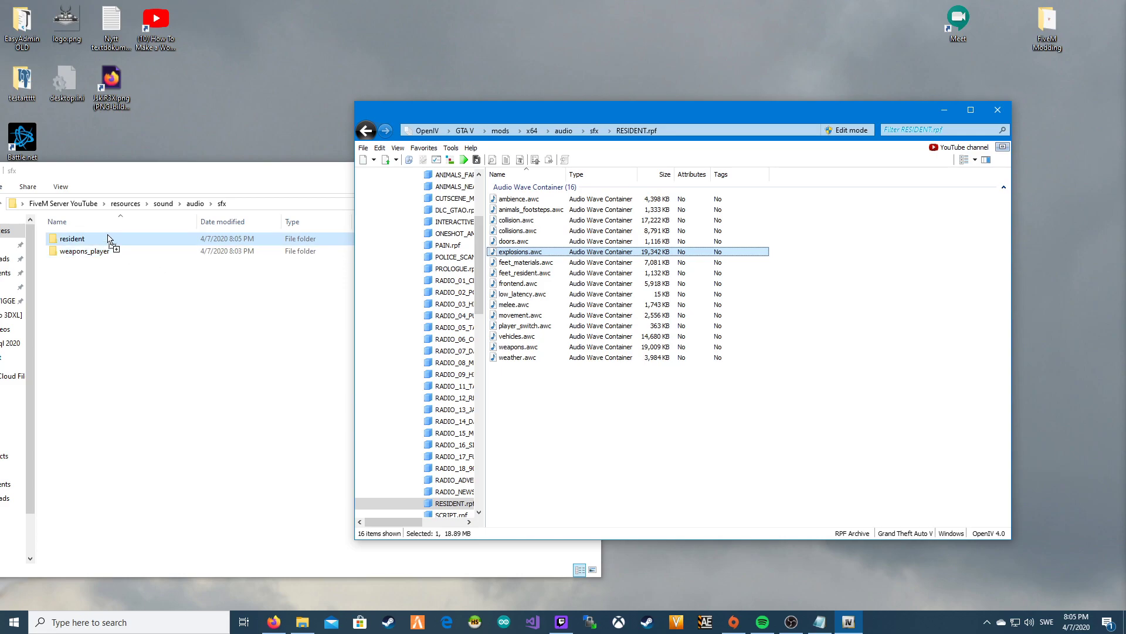
pyautogui.click(665, 455)
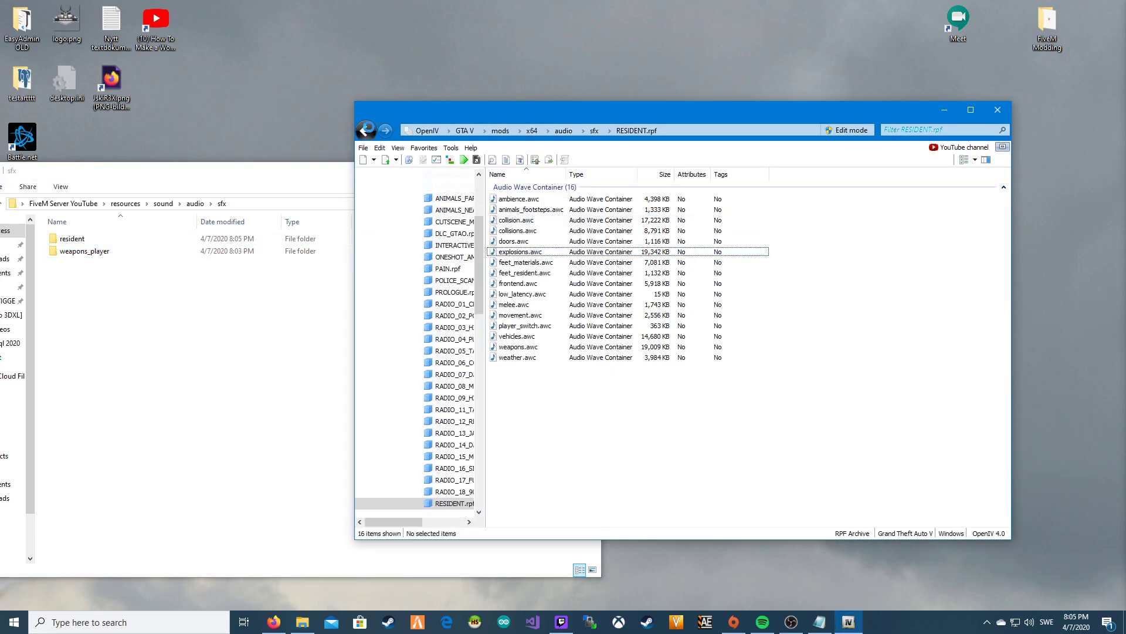
pyautogui.click(367, 131)
pyautogui.scroll(-3, 619, 347)
pyautogui.scroll(-3, 617, 348)
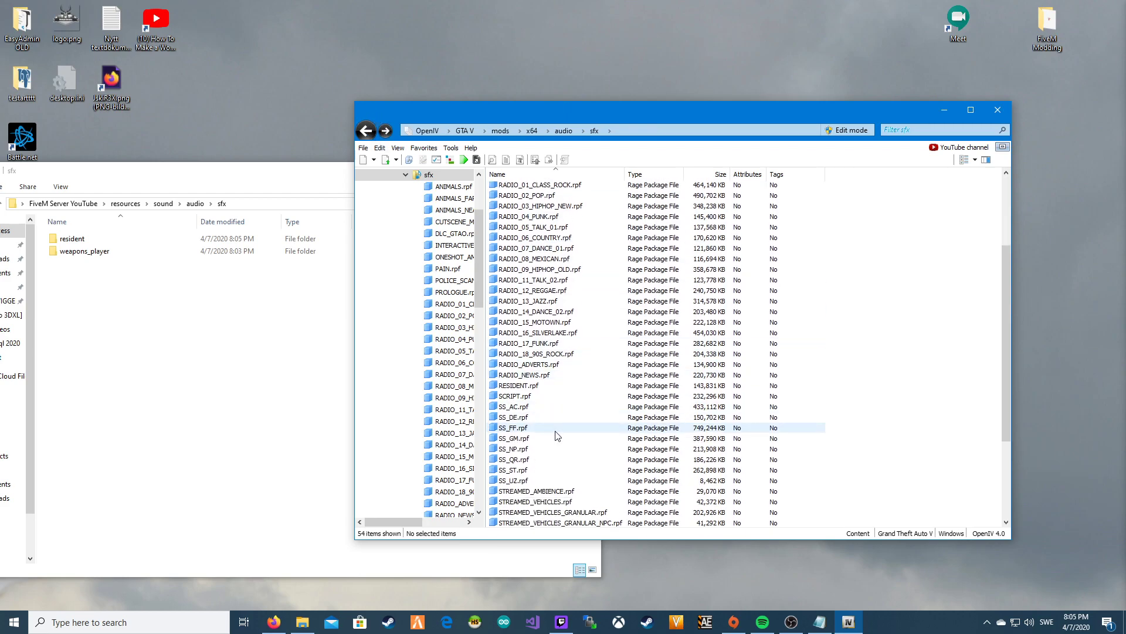
pyautogui.scroll(5, 556, 432)
# Open WEAPONS_PLAYER.rpf and preview the ptl_pistol.awc and smg_micro.awc sounds
pyautogui.click(367, 130)
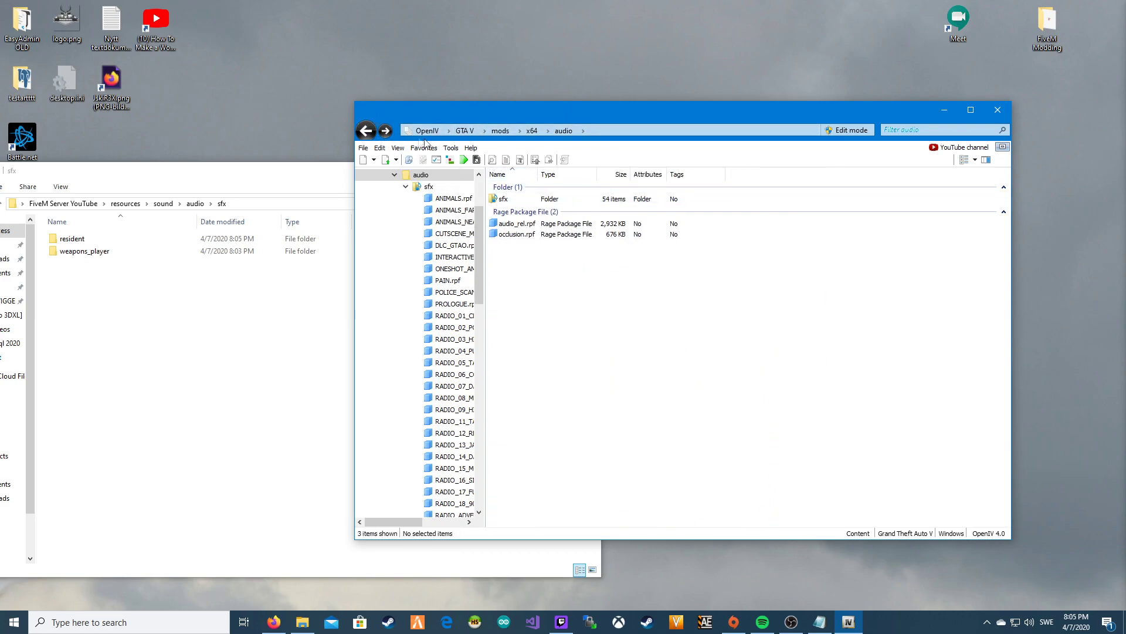
pyautogui.doubleClick(520, 199)
pyautogui.scroll(-2, 551, 264)
pyautogui.scroll(-2, 555, 299)
pyautogui.scroll(-2, 559, 334)
pyautogui.scroll(-3, 567, 379)
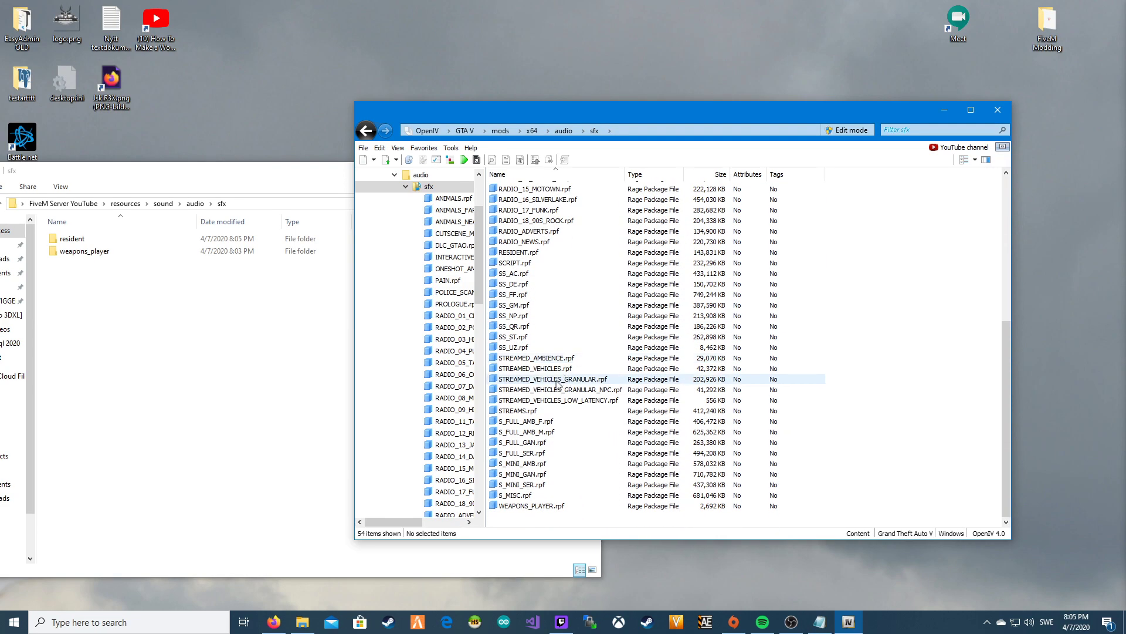
pyautogui.doubleClick(558, 519)
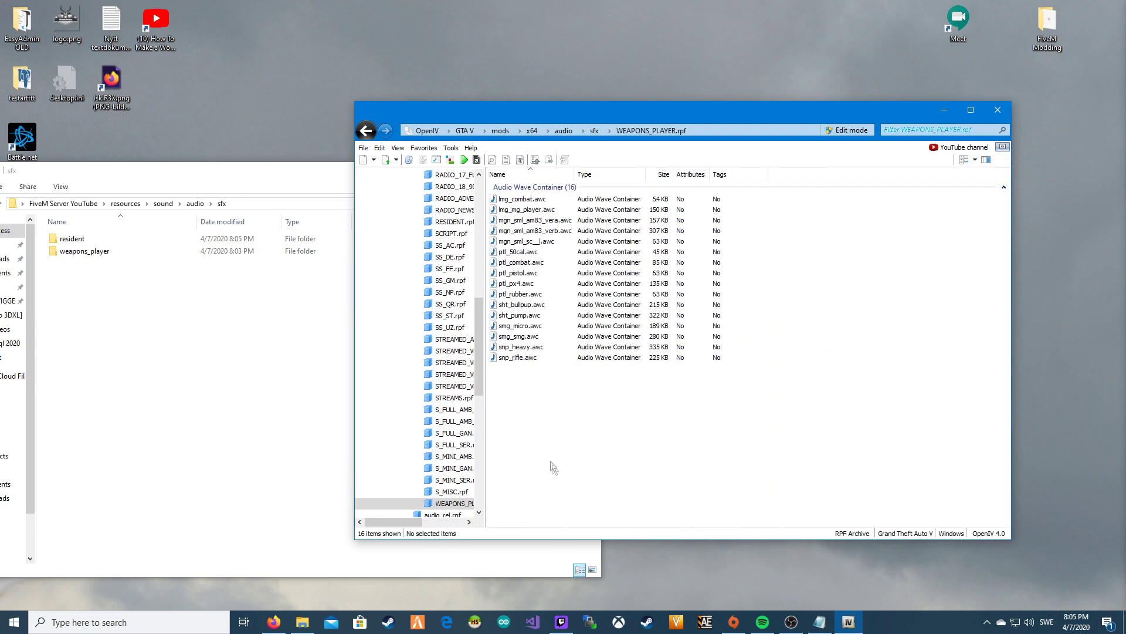
pyautogui.doubleClick(563, 275)
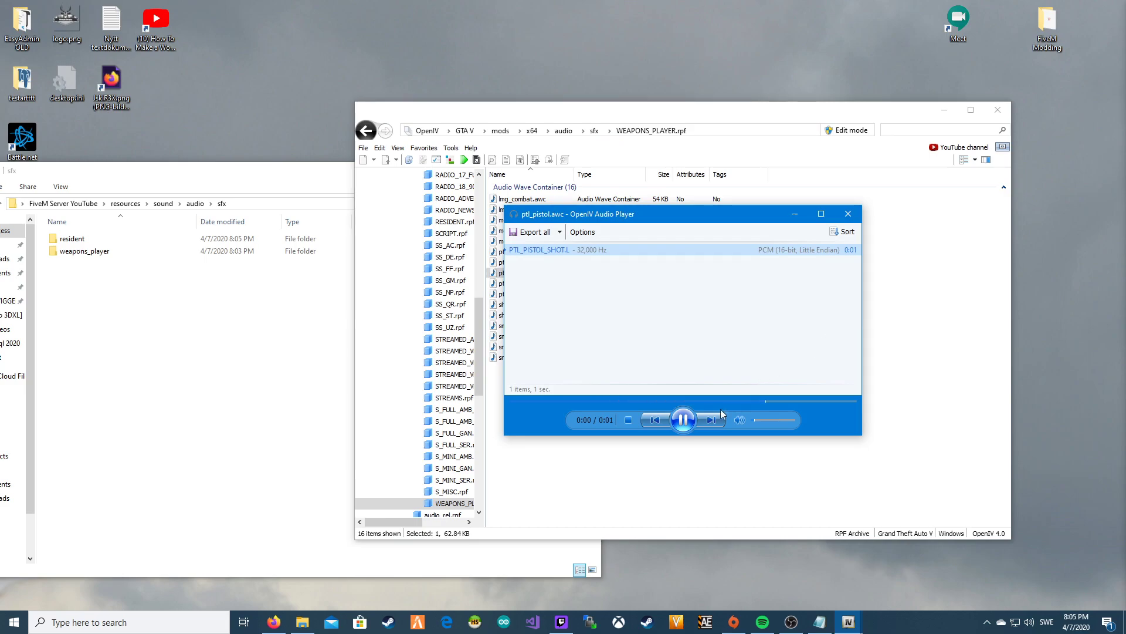
pyautogui.click(848, 213)
pyautogui.doubleClick(563, 326)
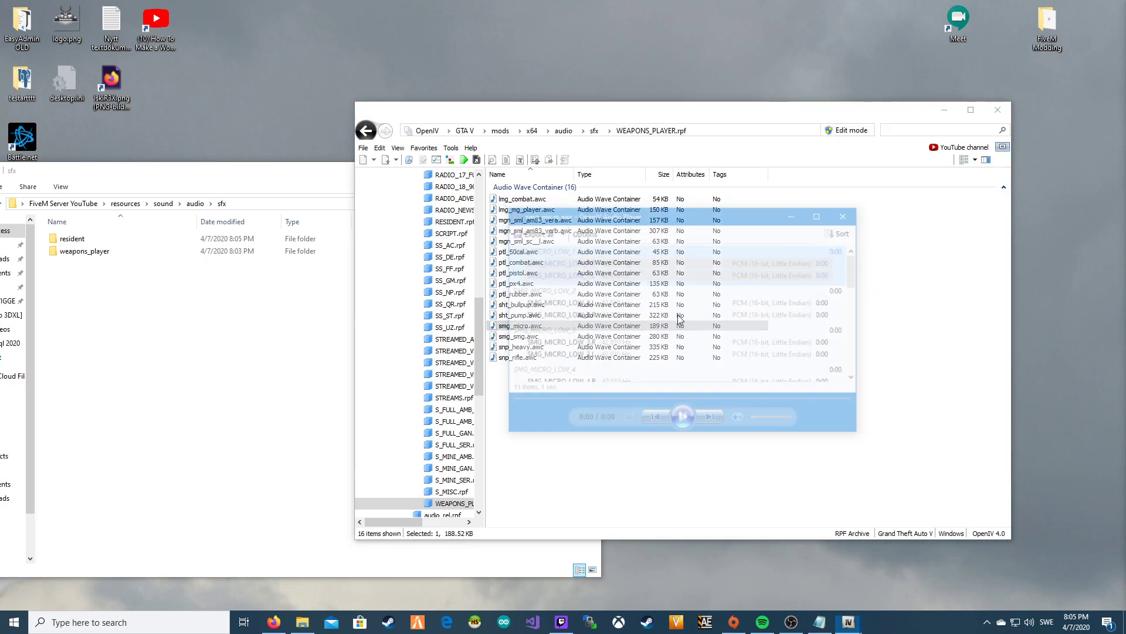
pyautogui.click(852, 217)
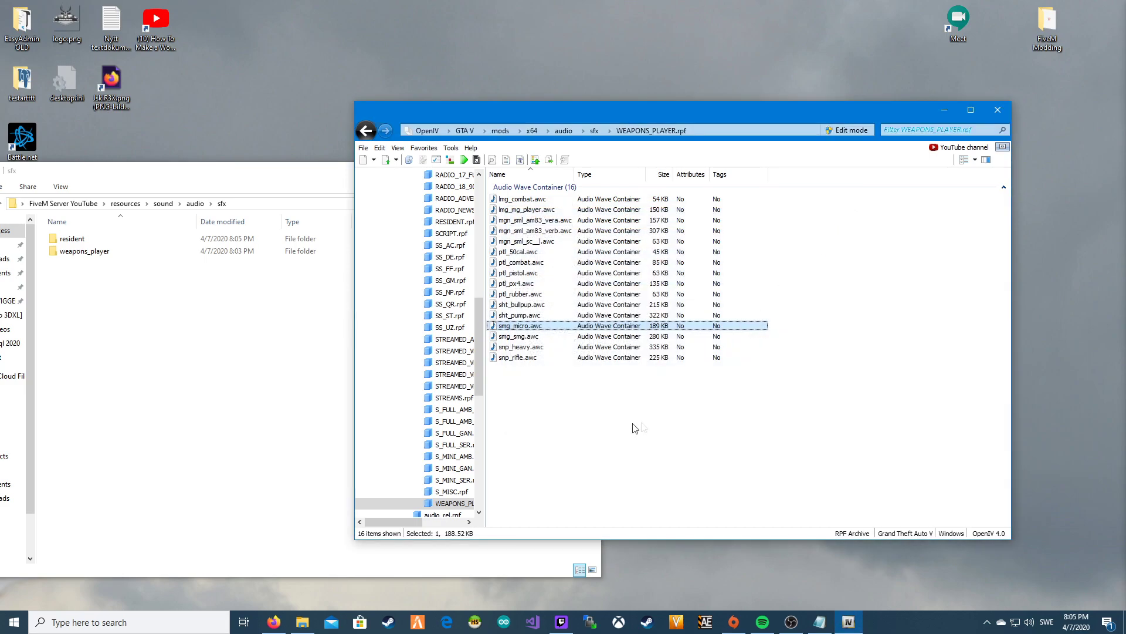
# Copy all 16 weapon .awc files into weapons_player and confirm they arrived
pyautogui.moveTo(798, 473)
pyautogui.mouseDown()
pyautogui.moveTo(523, 194)
pyautogui.moveTo(202, 254)
pyautogui.mouseUp()
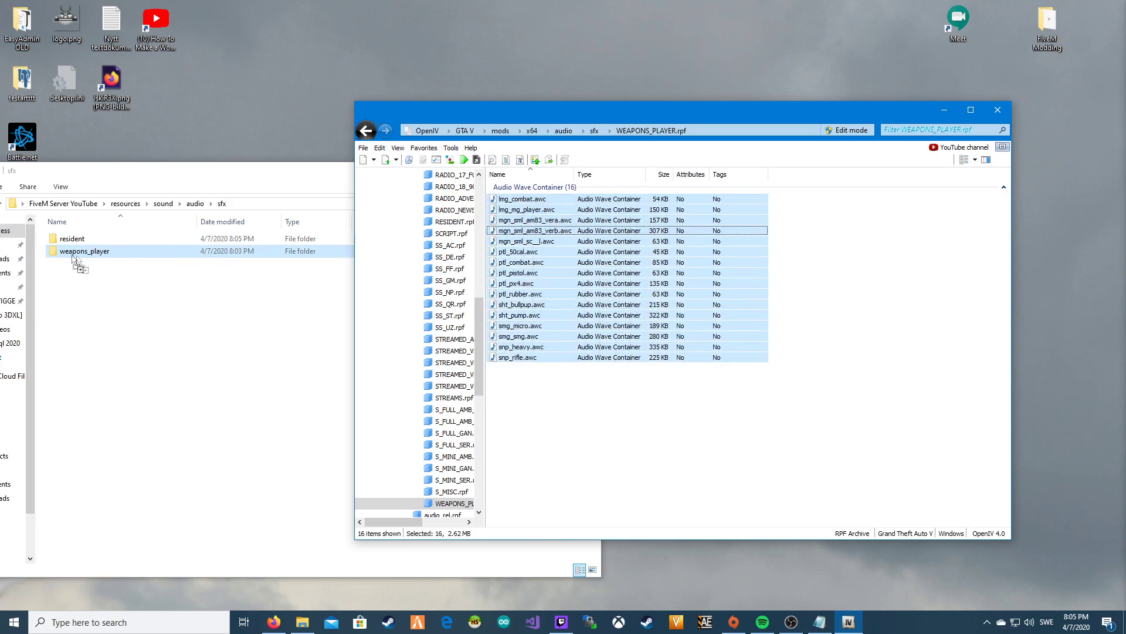
pyautogui.moveTo(203, 254); pyautogui.dragTo(106, 257)
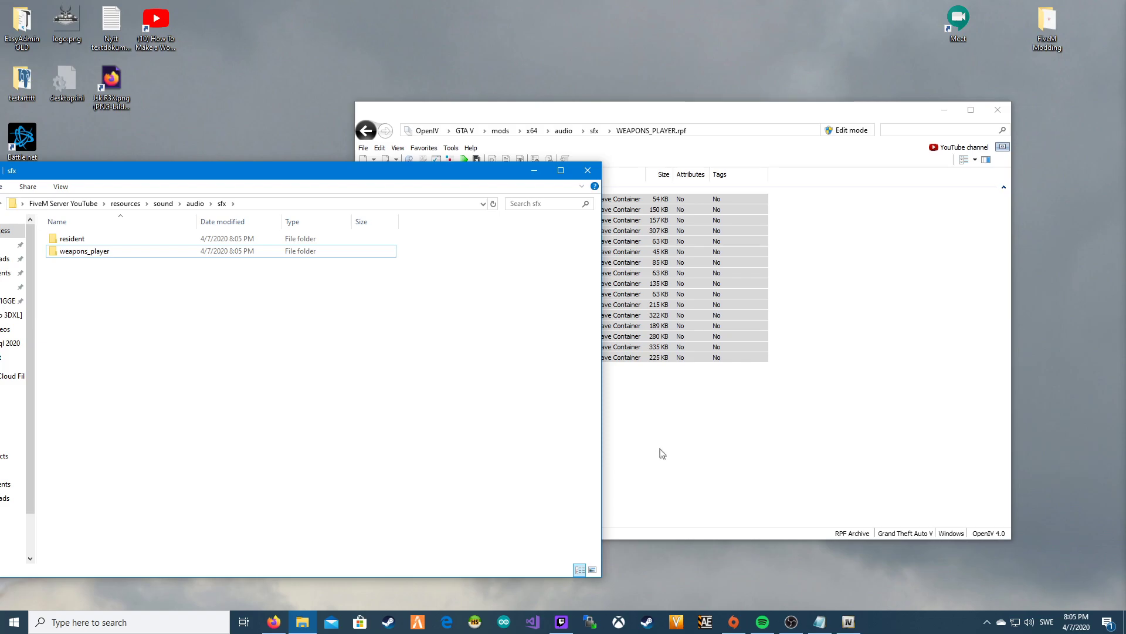
pyautogui.click(681, 464)
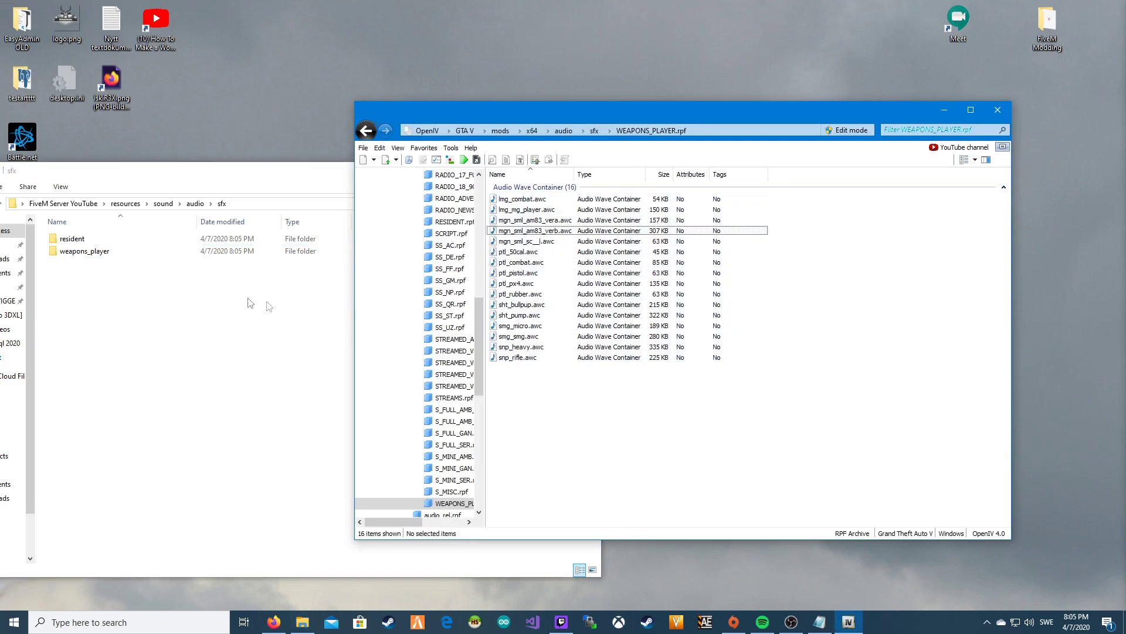
pyautogui.doubleClick(224, 253)
pyautogui.moveTo(255, 172); pyautogui.dragTo(431, 172)
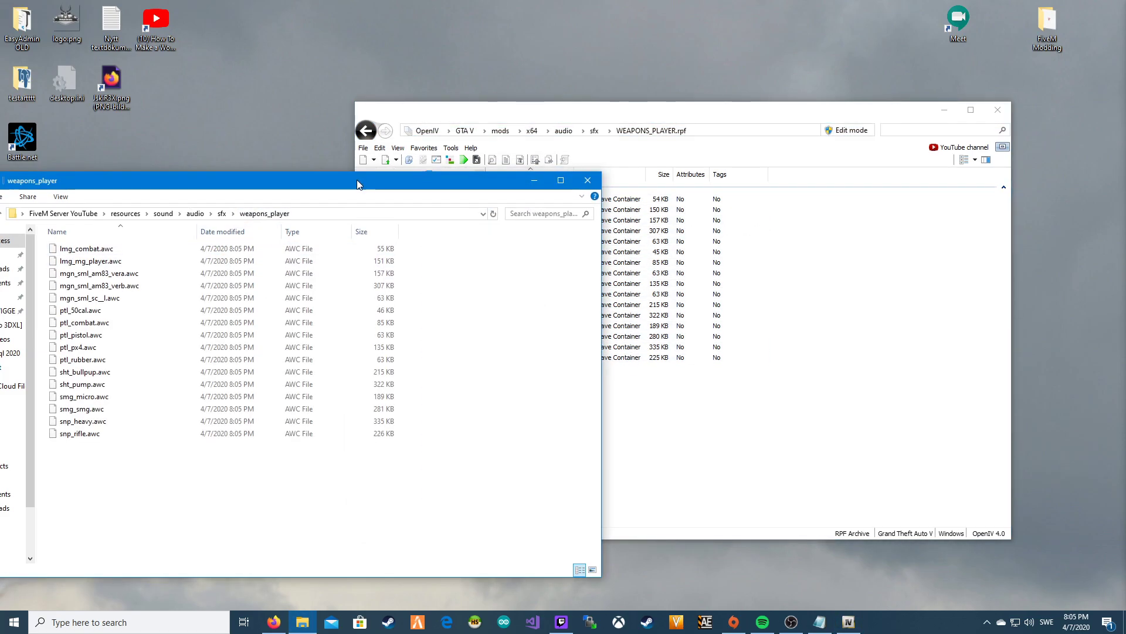
pyautogui.click(128, 204)
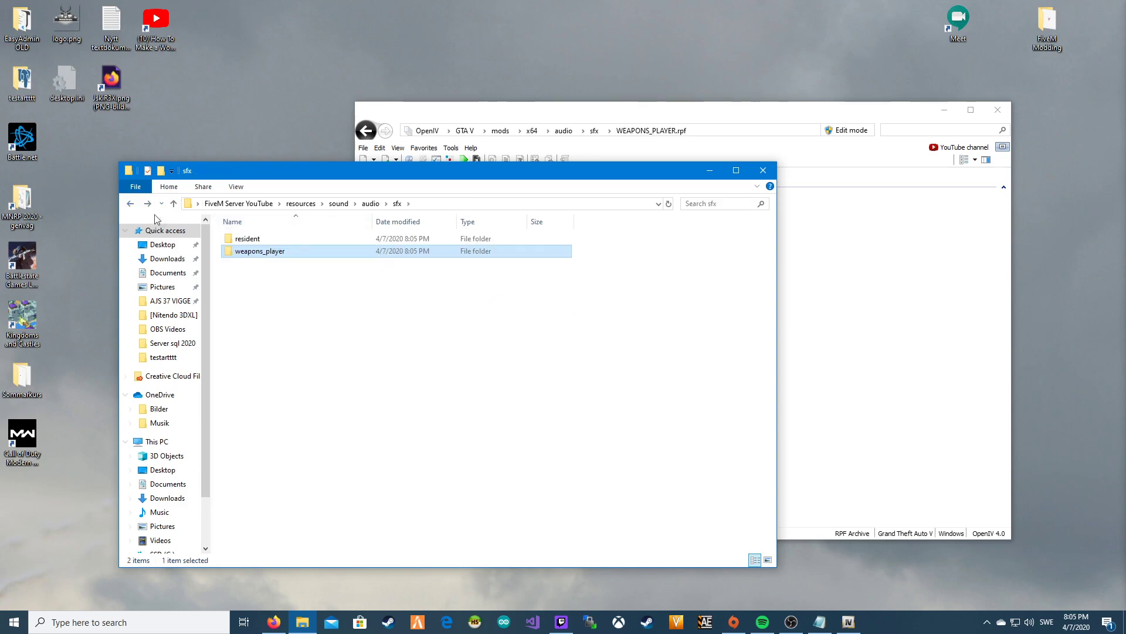
# Minimise OpenIV and open the sound folder's __resorce.lua in VS Code
pyautogui.moveTo(381, 172); pyautogui.dragTo(353, 173)
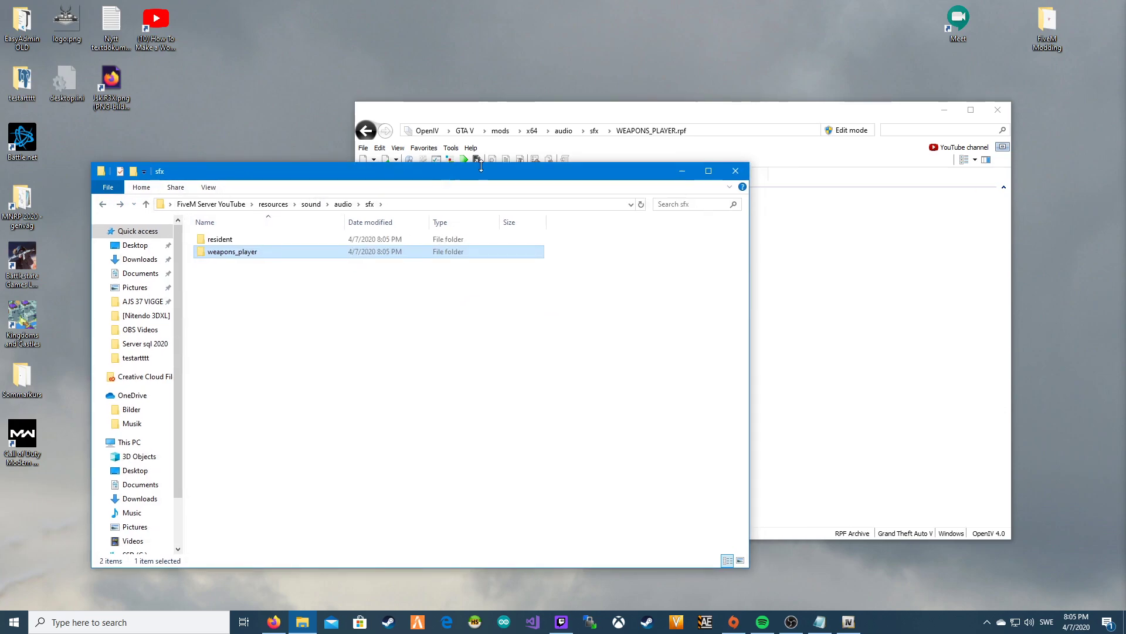
pyautogui.click(943, 110)
pyautogui.moveTo(494, 171); pyautogui.dragTo(628, 136)
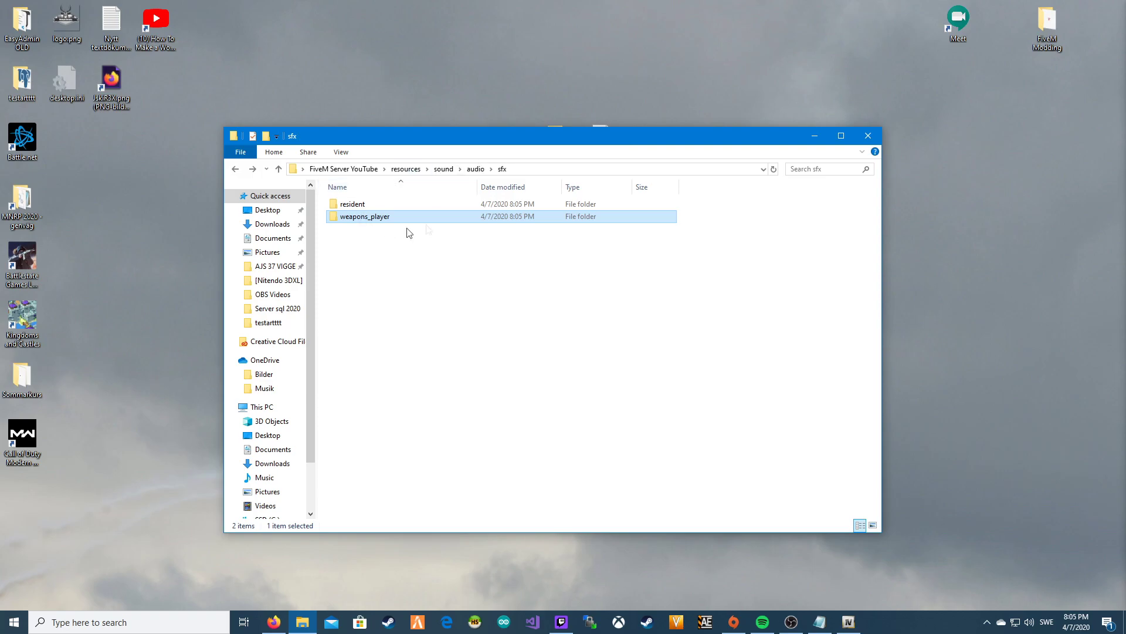
pyautogui.click(408, 169)
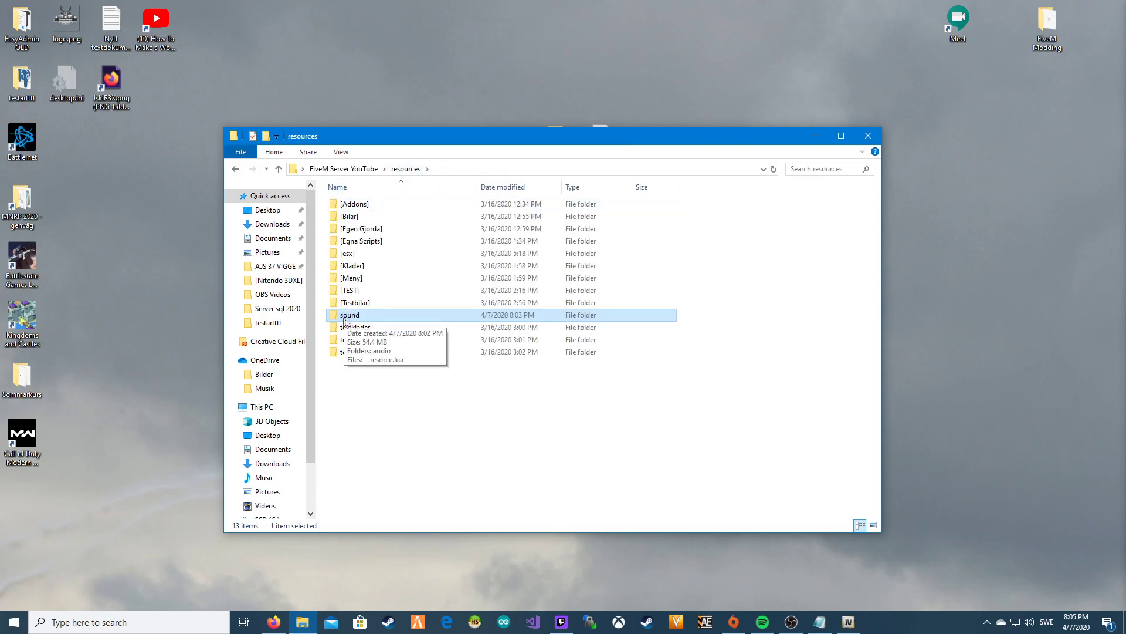
pyautogui.doubleClick(345, 317)
pyautogui.doubleClick(382, 218)
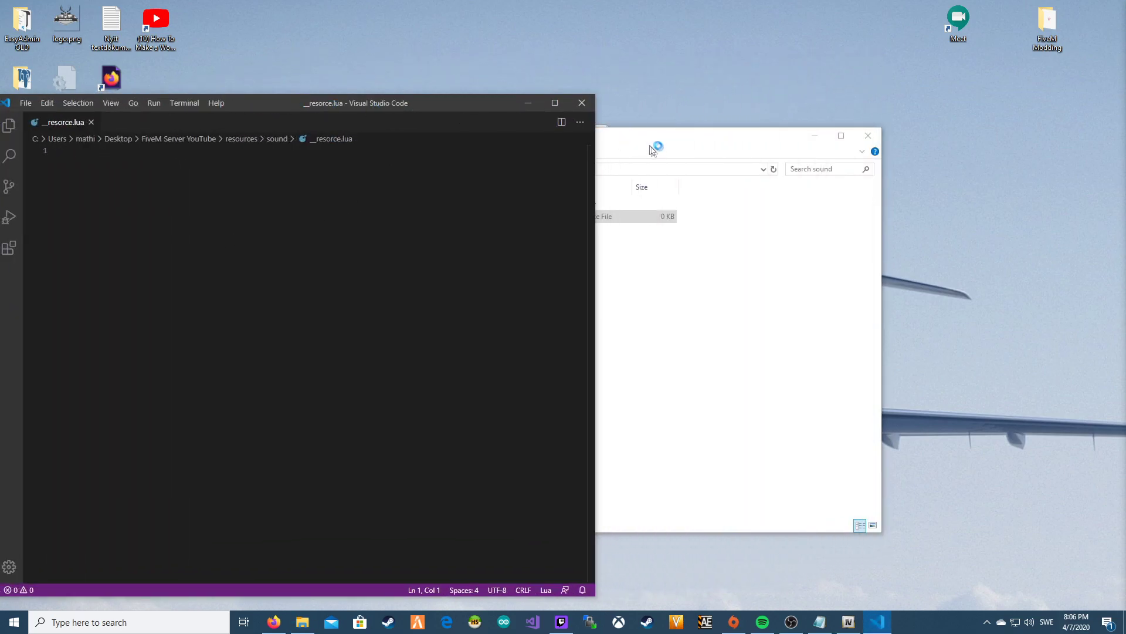
# Review the resident and weapons_player file lists, then paste the manifest into __resorce.lua
pyautogui.click(651, 150)
pyautogui.doubleClick(403, 193)
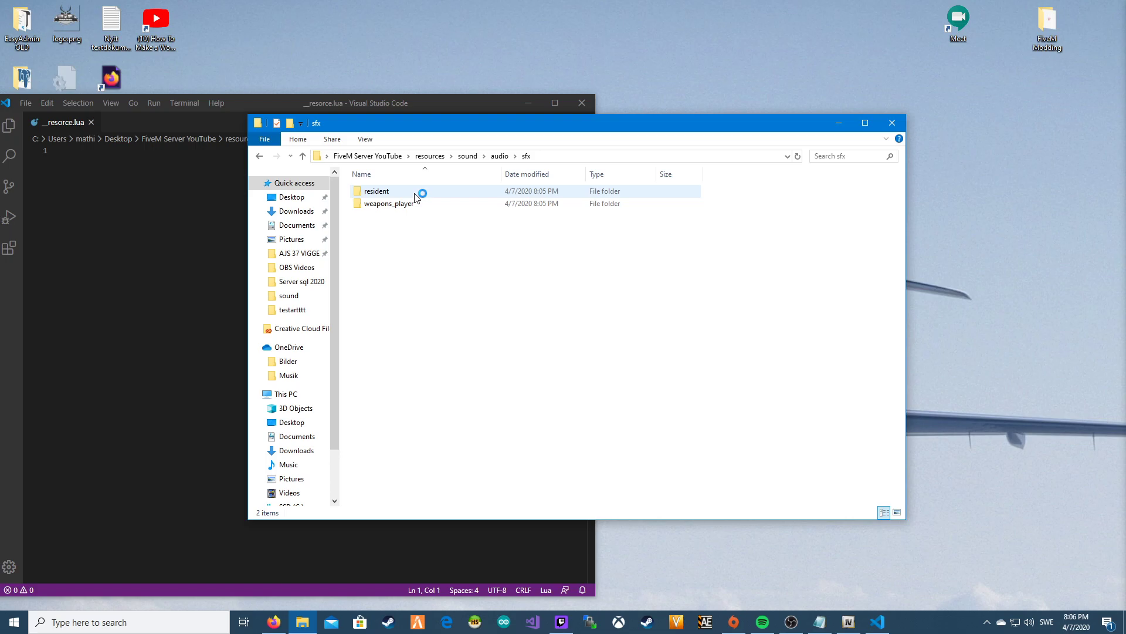
pyautogui.doubleClick(422, 193)
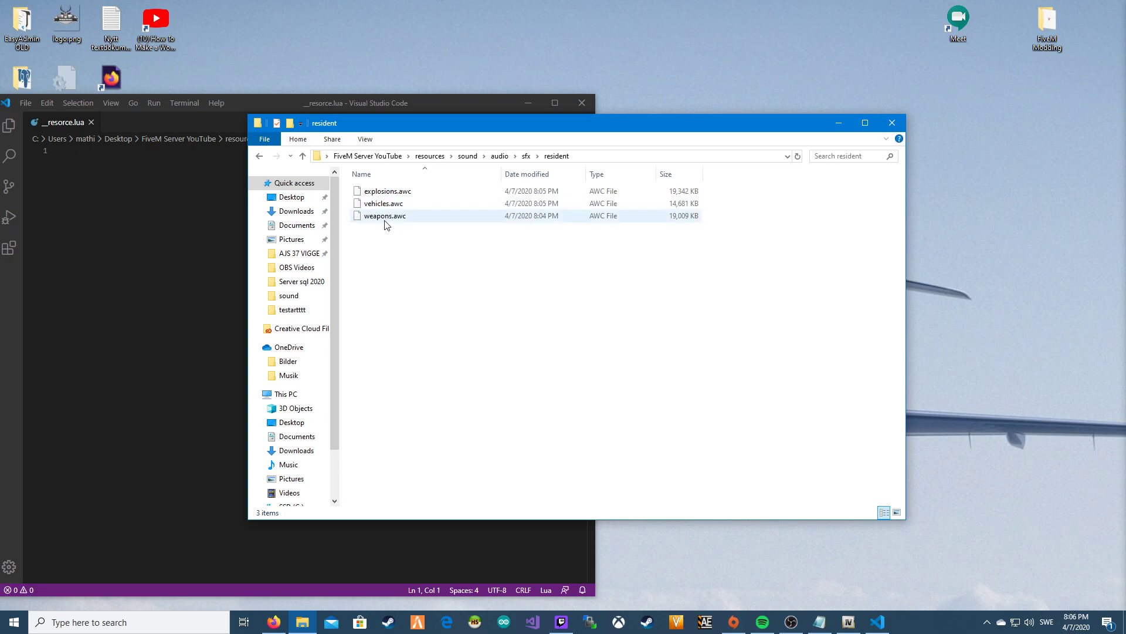
pyautogui.click(258, 156)
pyautogui.click(409, 209)
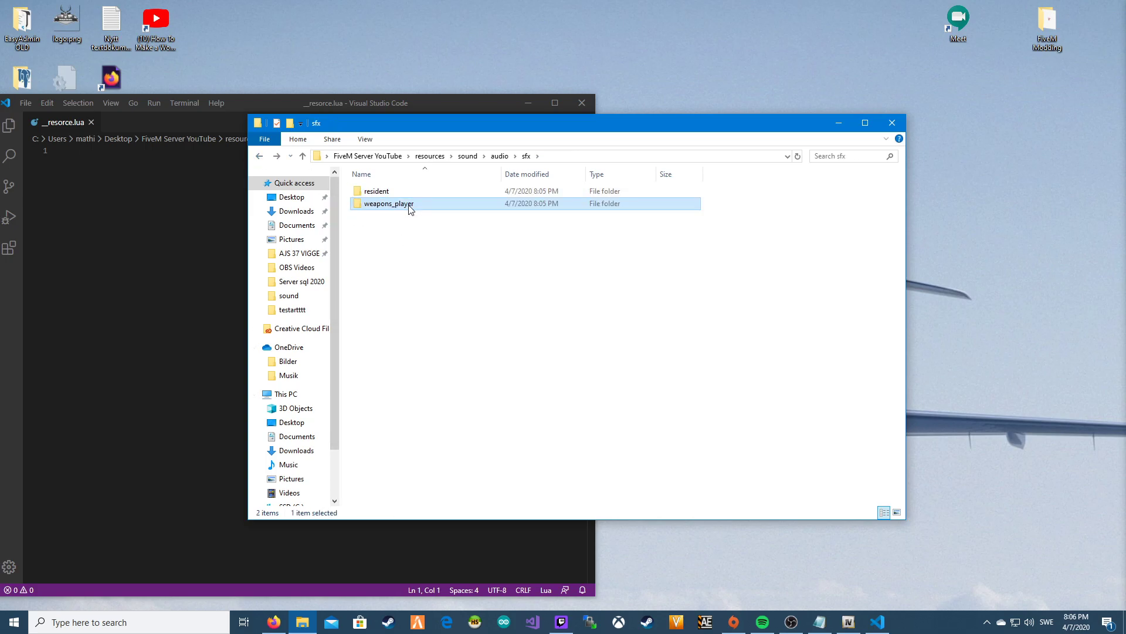
pyautogui.doubleClick(409, 205)
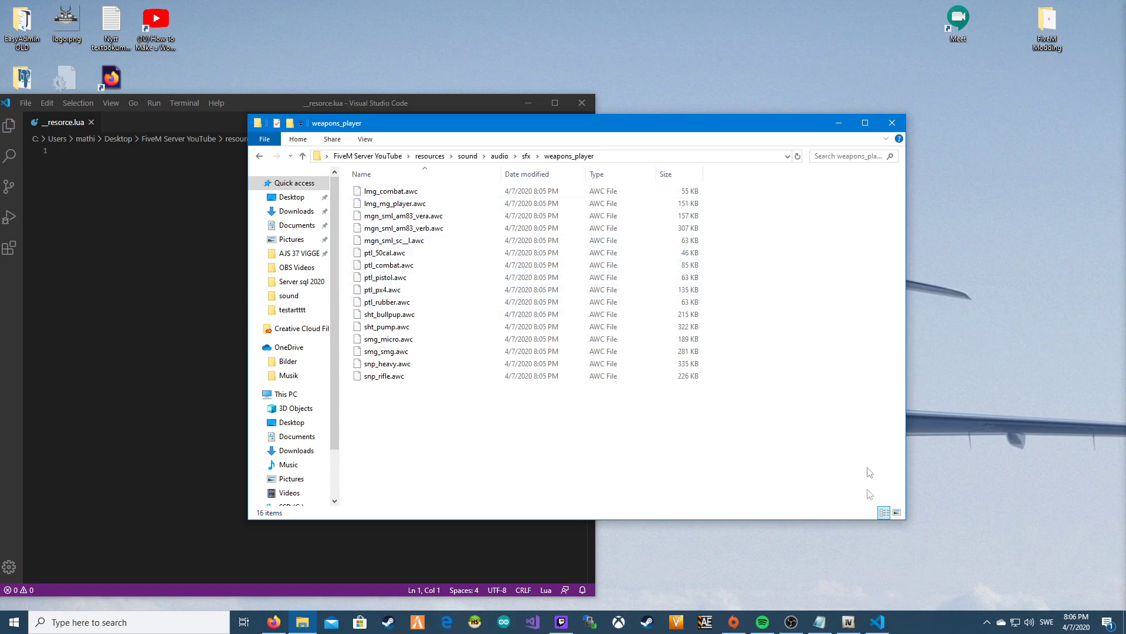
pyautogui.click(358, 468)
pyautogui.write('resource_manifest_version "44febabe-d386-4d18-afbe-5e627f4af937"  files {   \'audio/sfx/resident/explosions.awc\',   \'audio/sfx/resident/vehicles.awc\',   \'audio/sfx/resident/weapons.awc\',   \'audio/sfx/weapons_player/lmg_combat.awc\',   \'audio/sfx/weapons_player/lmg_mg_player.awc\',   \'audio/sfx/weapons_player/mgn_sml_am83_vera.awc\',   \'audio/sfx/weapons_player/mgn_sml_am83_verb.awc\',   \'audio/sfx/weapons_player/mgn_sml_sc__l.awc\',   \'audio/sfx/weapons_player/ptl_50cal.awc\',   \'audio/sfx/weapons_player/ptl_combat.awc\',   \'audio/sfx/weapons_player/ptl_pistol.awc\',   \'audio/sfx/weapons_player/ptl_px4.awc\',   \'audio/sfx/weapons_player/ptl_rubber.awc\',   \'audio/sfx/weapons_player/sht_bullpup.awc\',   \'audio/sfx/weapons_player/sht_pump.awc\',   \'audio/sfx/weapons_player/smg_micro.awc\',   \'audio/sfx/weapons_player/smg_smg.awc\',   \'audio/sfx/weapons_player/snp_heavy.awc\',   \'audio/sfx/weapons_player/snp_rifle.awc\',   \'audio/sfx/weapons_player/spl_grenade_player.awc\',   \'audio/sfx/weapons_player/spl_minigun_player.awc\',   \'audio/sfx/weapons_player/spl_prog_ar_player.awc\',   \'audio/sfx/weapons_player/spl_railgun.awc\',   \'audio/sfx/weapons_player/spl_rpg_player.awc\',   \'audio/sfx/weapons_player/spl_tank_player.awc\', }  data_file \'AUDIO_WAVEPACK\' \'audio/sfx/resident\' data_file \'AUDIO_WAVEPACK\' \'audio/sfx/weapons_player\'')
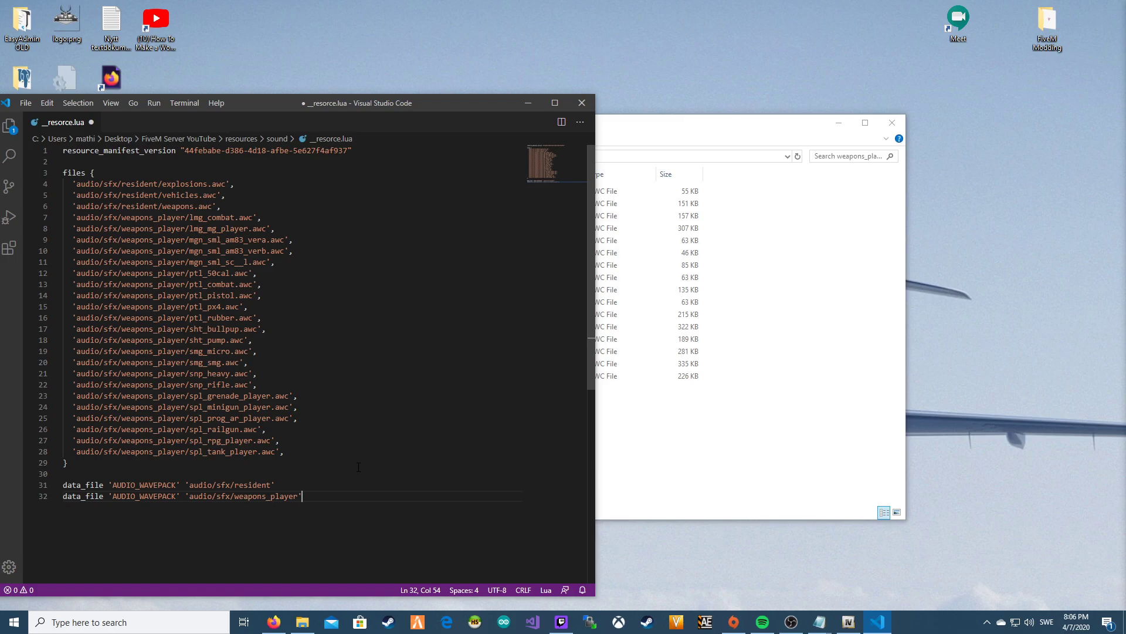
pyautogui.click(634, 124)
pyautogui.moveTo(359, 127); pyautogui.dragTo(630, 117)
pyautogui.click(438, 106)
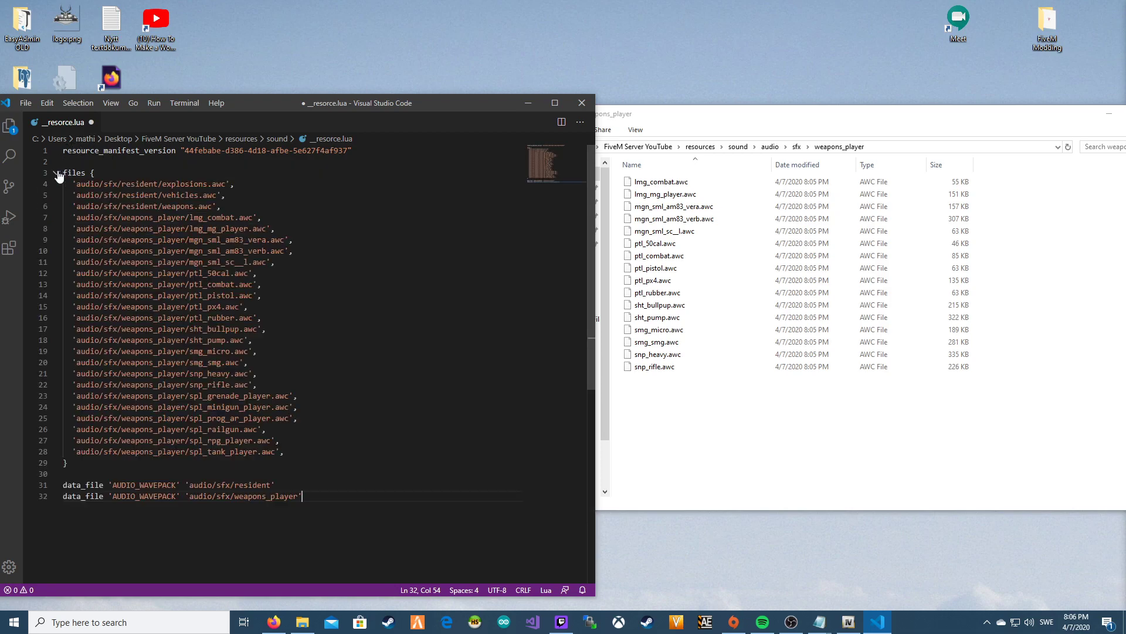
pyautogui.click(658, 128)
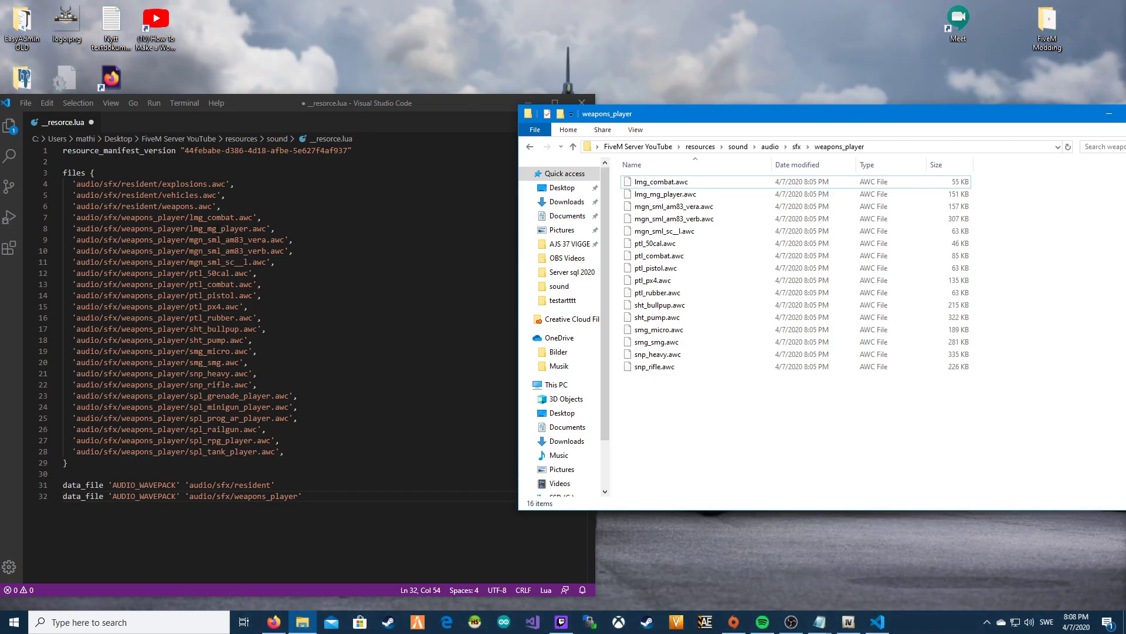
# Save the __resorce.lua manifest and close VS Code
pyautogui.click(421, 107)
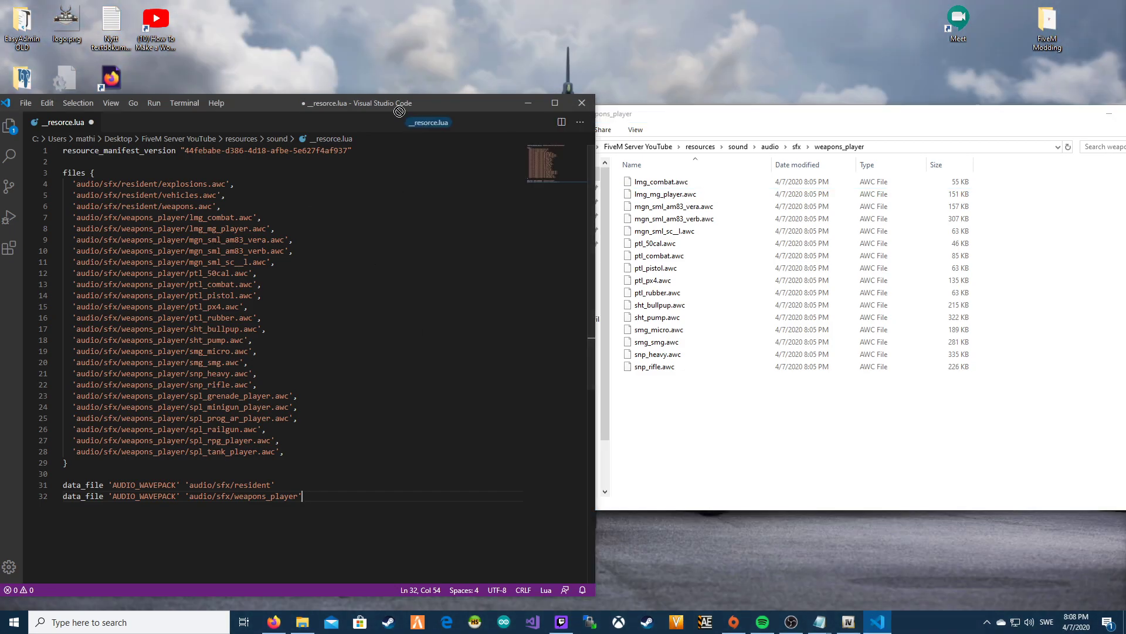
pyautogui.click(27, 110)
pyautogui.click(53, 258)
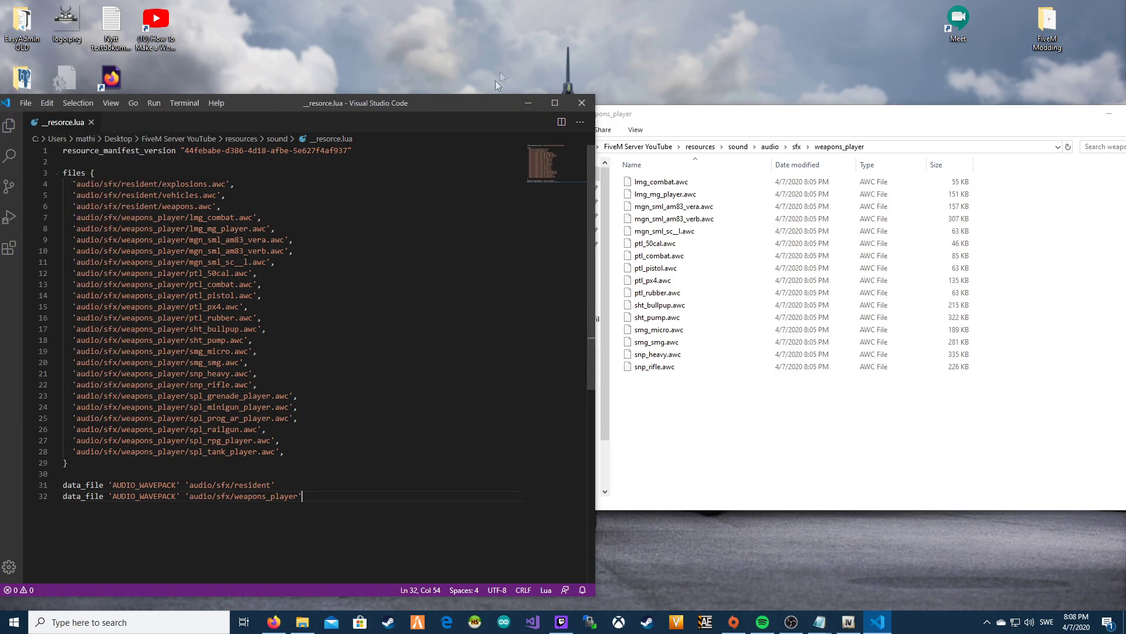
pyautogui.click(581, 103)
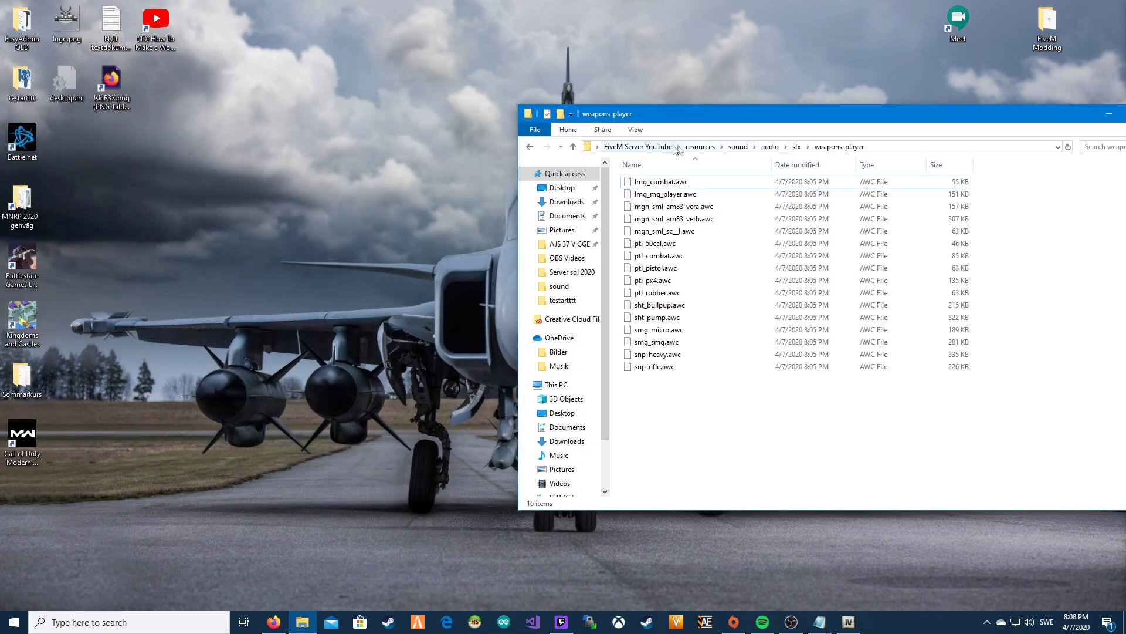
# Go up to the FiveM Server YouTube folder and open server.cfg
pyautogui.click(699, 147)
pyautogui.rightClick(656, 295)
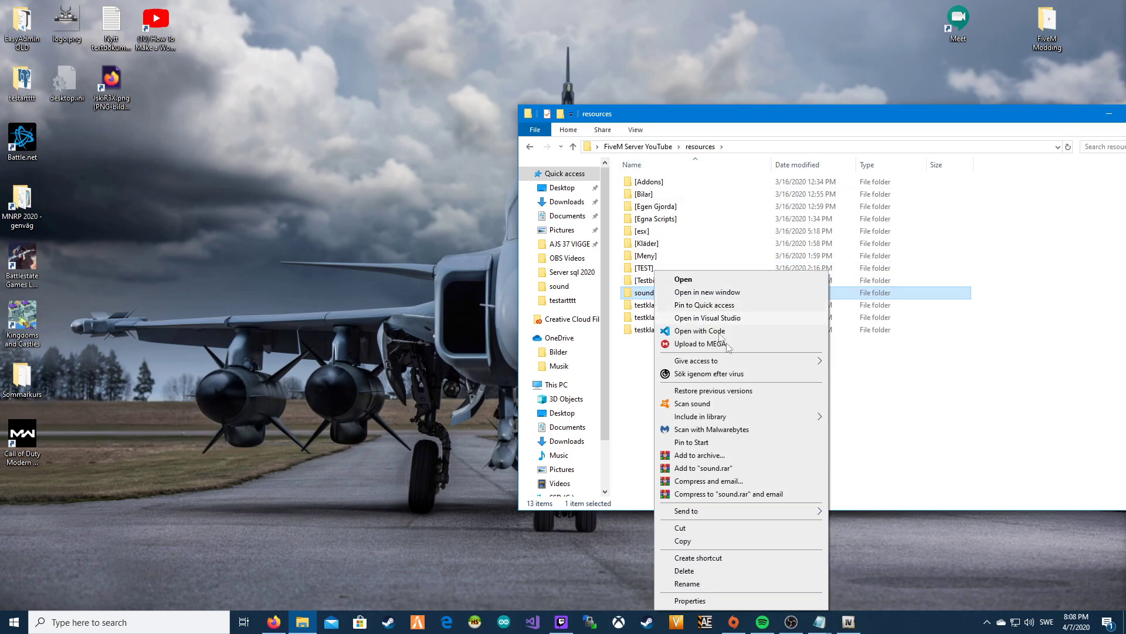
pyautogui.click(687, 583)
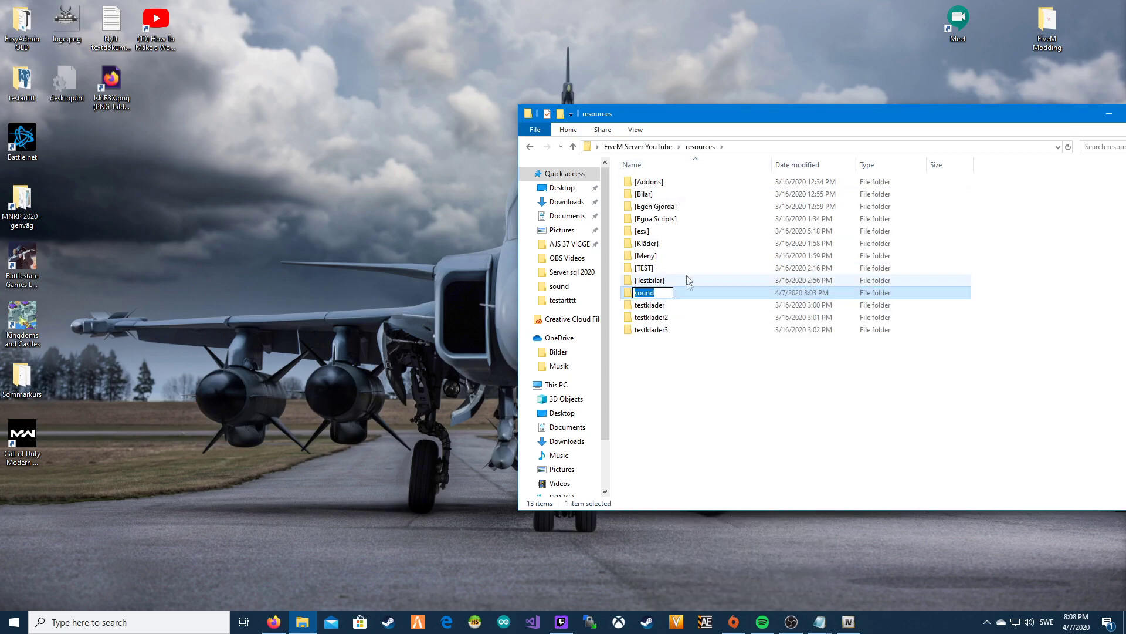
pyautogui.click(655, 146)
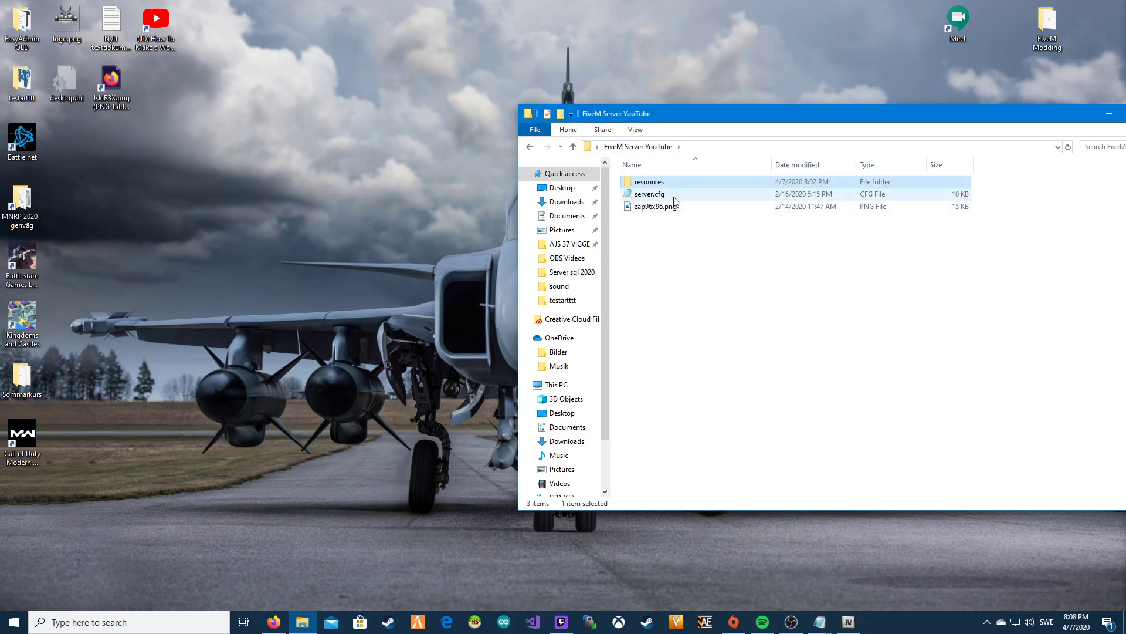
pyautogui.doubleClick(652, 194)
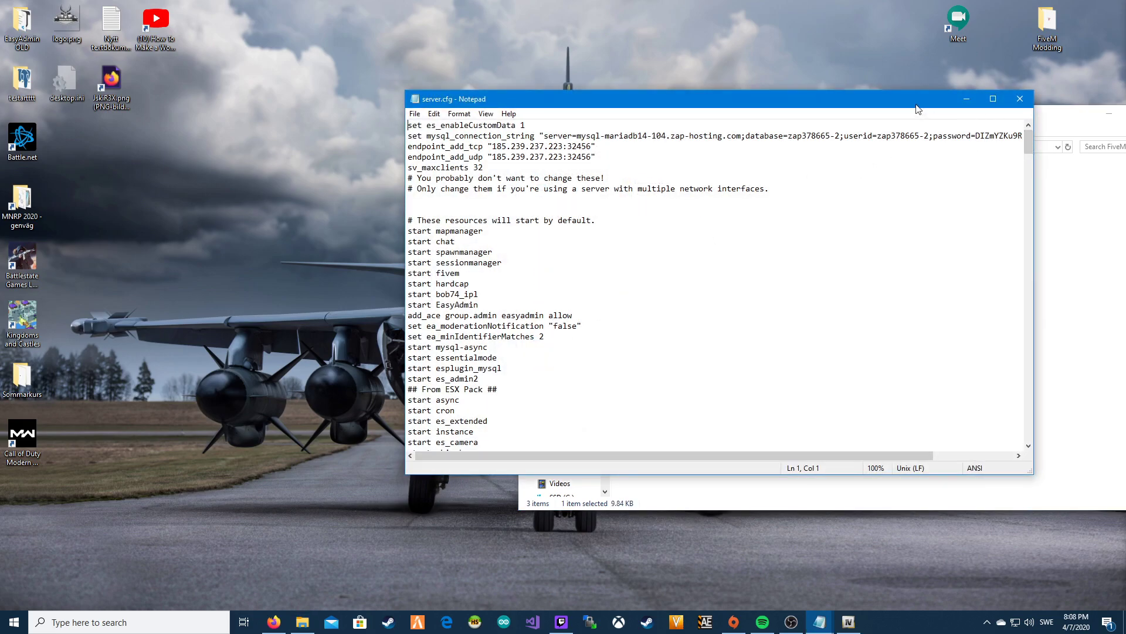
pyautogui.moveTo(918, 109); pyautogui.dragTo(894, 96)
pyautogui.moveTo(1000, 130); pyautogui.dragTo(1003, 328)
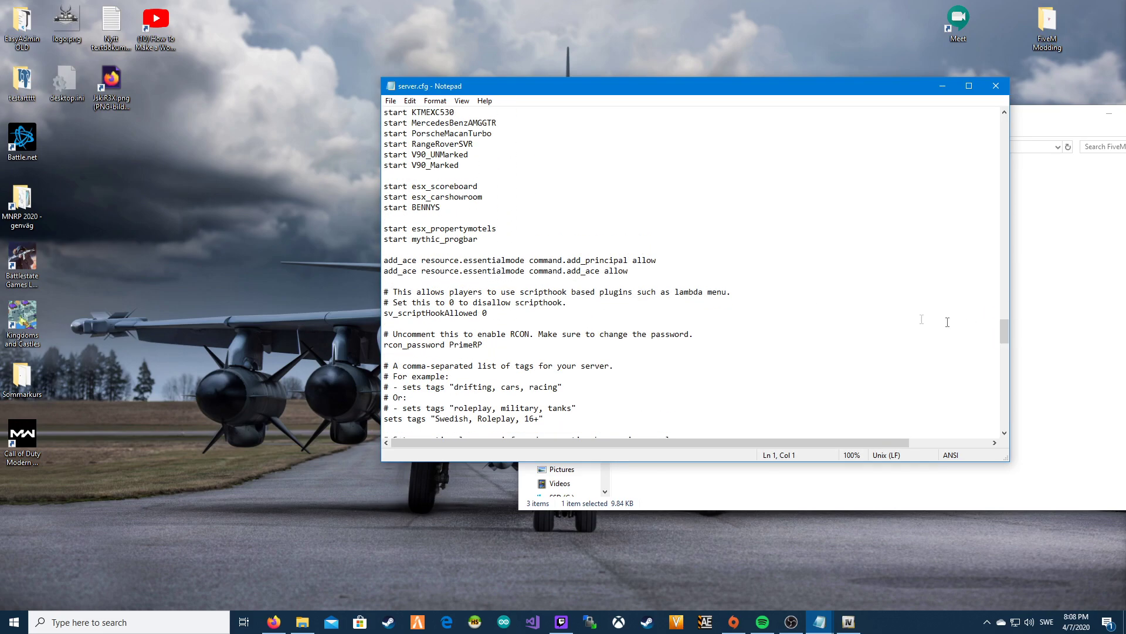
# Add a 'start sound' line below start mythic_progbar in server.cfg and save it on closing
pyautogui.click(526, 236)
pyautogui.press('Return')
pyautogui.press('Return')
pyautogui.write('sta')
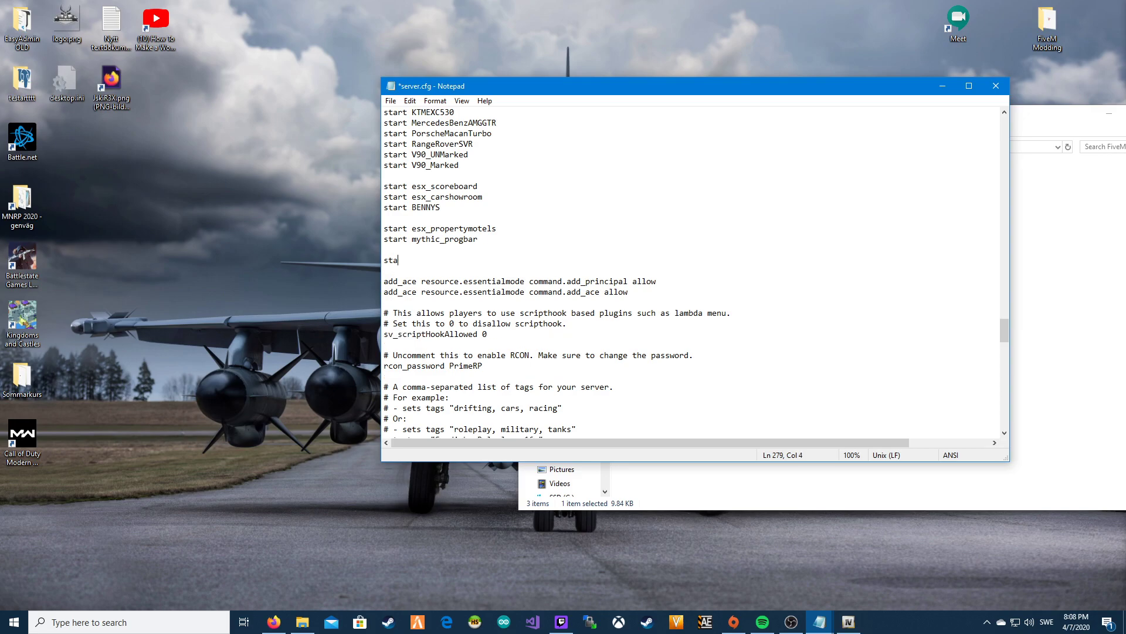
pyautogui.write('rt sound')
pyautogui.click(1004, 86)
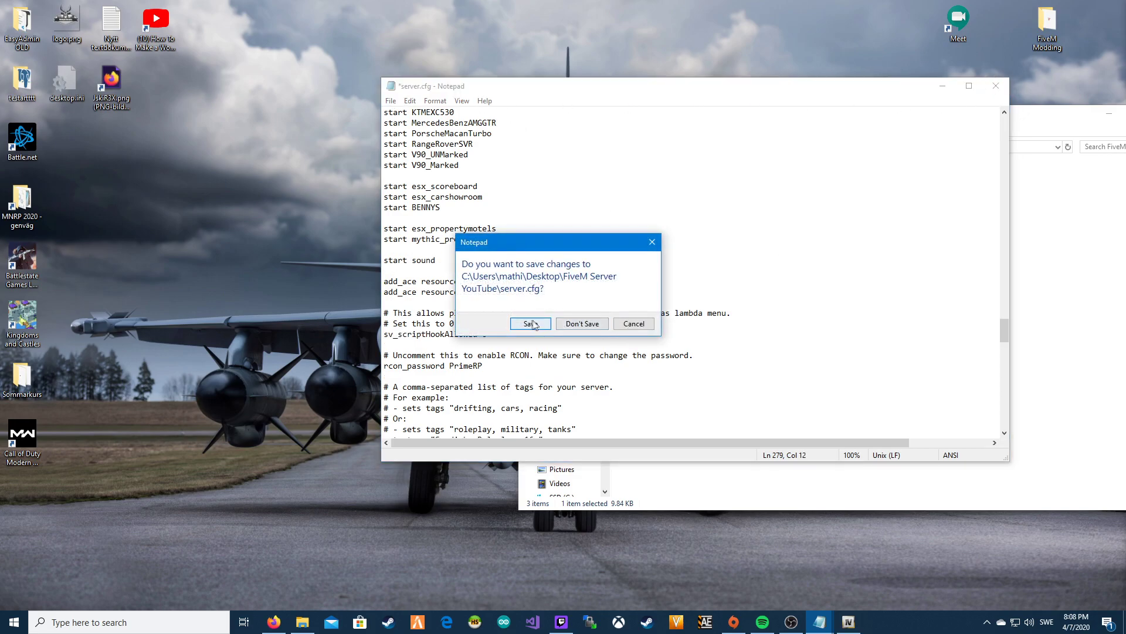
pyautogui.press('Return')
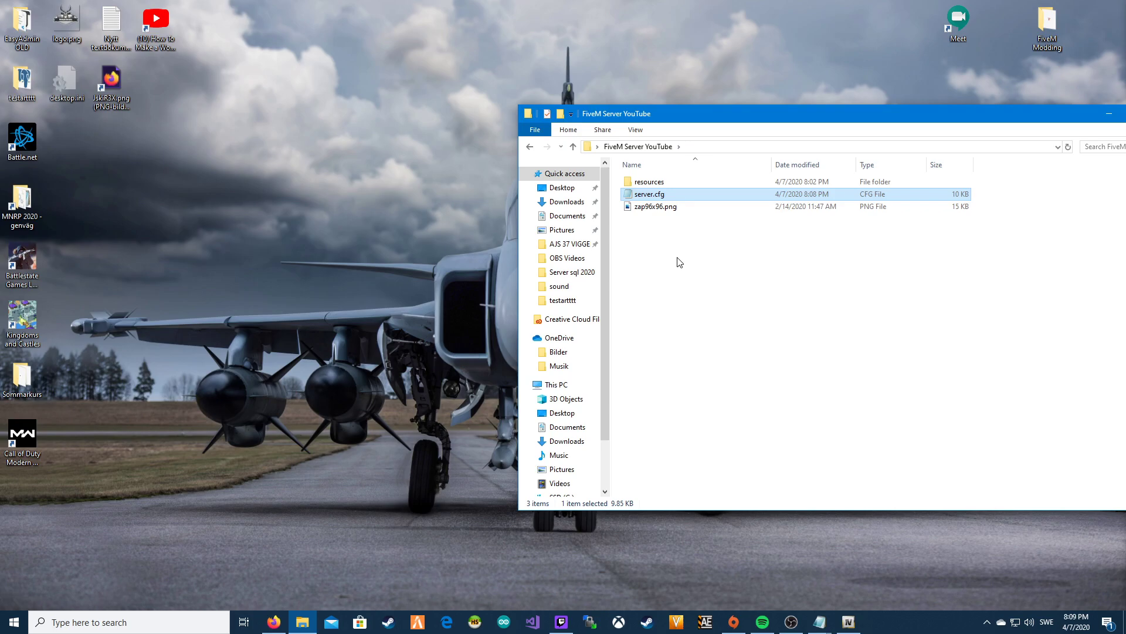
pyautogui.click(681, 197)
pyautogui.press('Escape')
pyautogui.moveTo(674, 118); pyautogui.dragTo(408, 141)
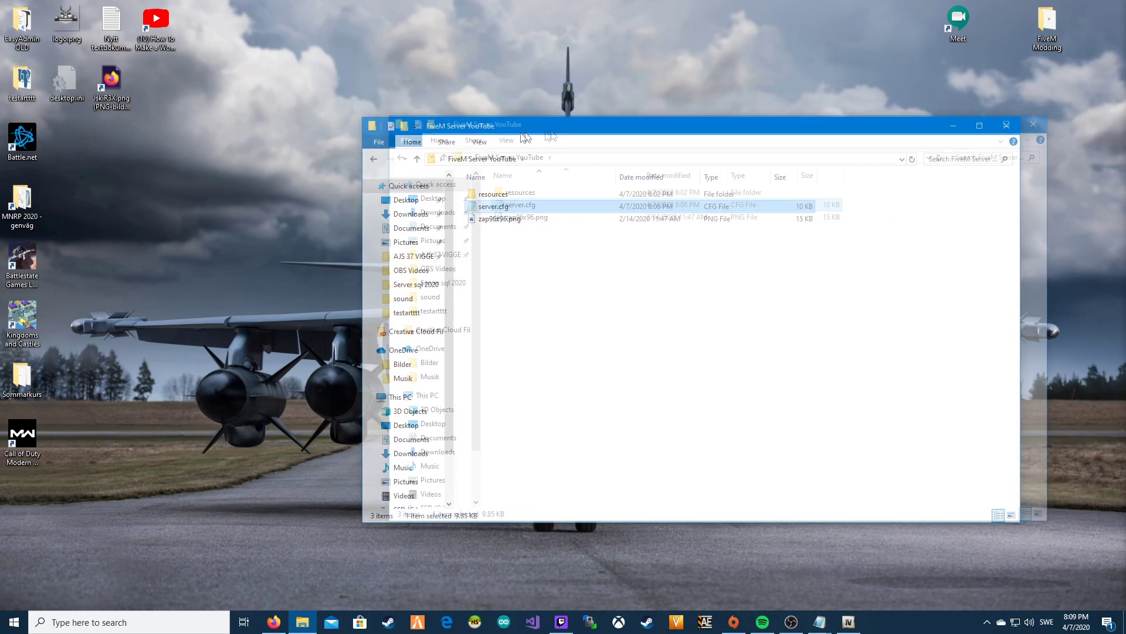
pyautogui.moveTo(488, 139)
pyautogui.mouseDown()
pyautogui.moveTo(479, 178)
pyautogui.moveTo(469, 99)
pyautogui.mouseUp()
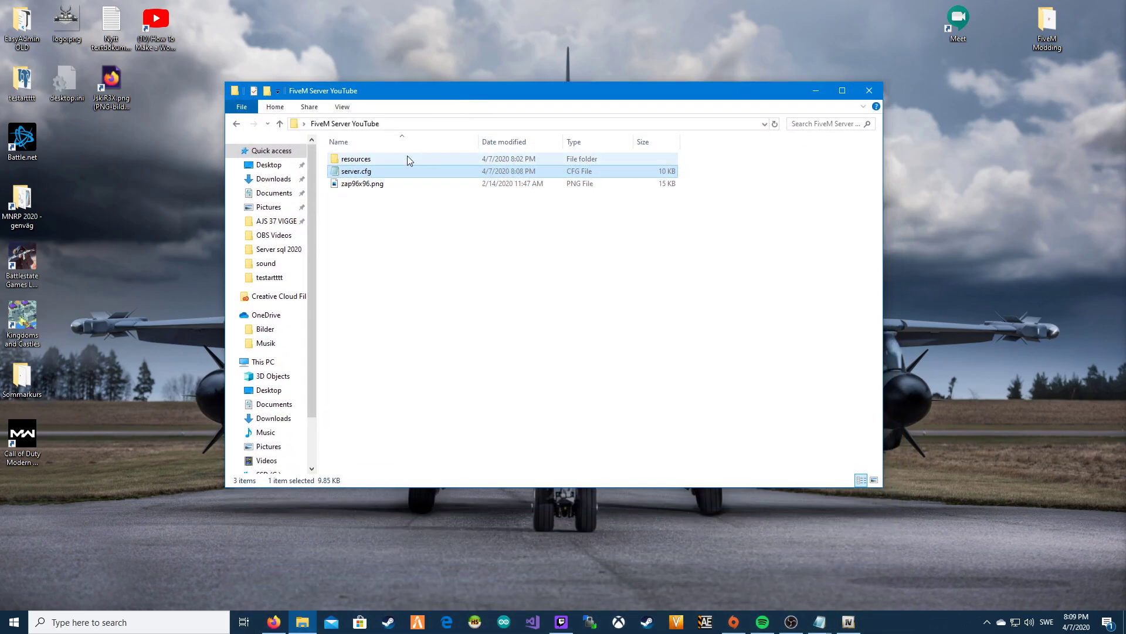